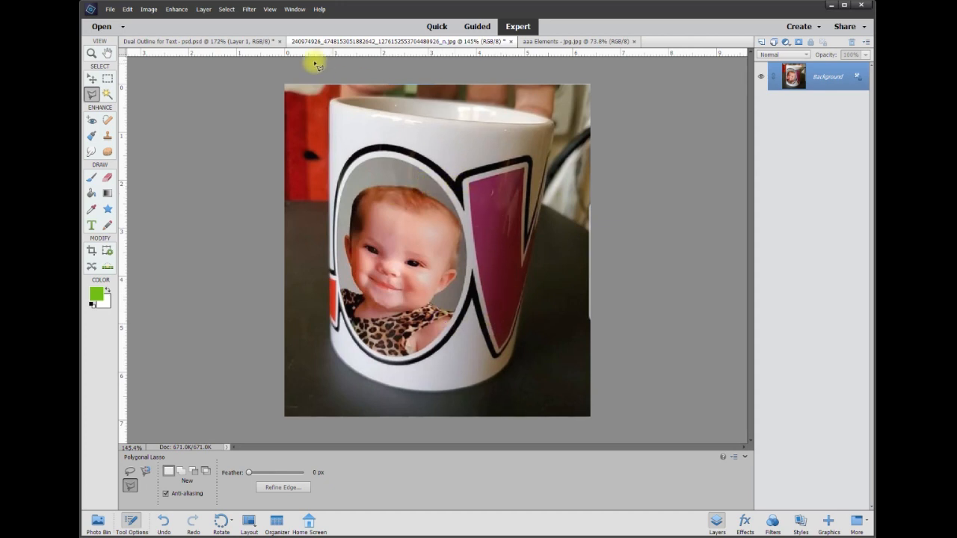
- Switch to the Dual Outline for Text document and nudge the L, O, V and E letters into new positions
{"action": "left_click", "coordinate": [224, 41]}
{"action": "left_click", "coordinate": [91, 79]}
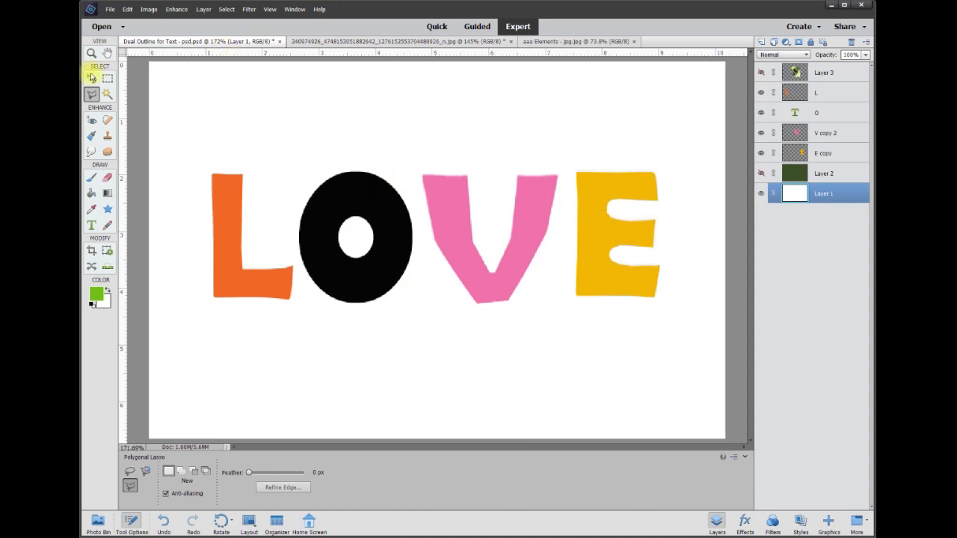
{"action": "mouse_move", "coordinate": [230, 230]}
{"action": "left_mouse_down"}
{"action": "mouse_move", "coordinate": [210, 207]}
{"action": "mouse_move", "coordinate": [219, 216]}
{"action": "left_mouse_up"}
{"action": "mouse_move", "coordinate": [314, 220]}
{"action": "left_mouse_down"}
{"action": "mouse_move", "coordinate": [299, 214]}
{"action": "mouse_move", "coordinate": [320, 203]}
{"action": "left_mouse_up"}
{"action": "left_click_drag", "start_coordinate": [465, 250], "coordinate": [474, 240]}
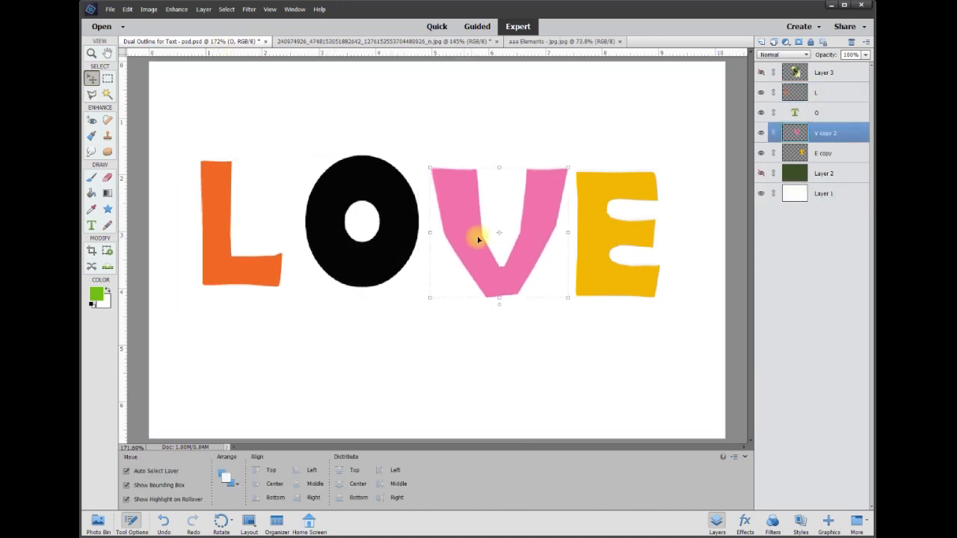
{"action": "mouse_move", "coordinate": [588, 240]}
{"action": "left_mouse_down"}
{"action": "mouse_move", "coordinate": [604, 214]}
{"action": "mouse_move", "coordinate": [594, 237]}
{"action": "left_mouse_up"}
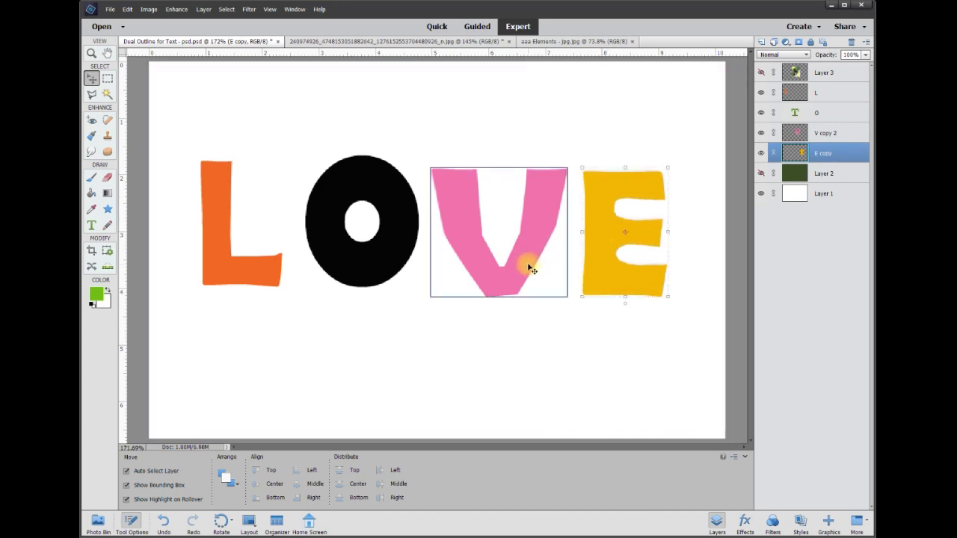
{"action": "mouse_move", "coordinate": [374, 214]}
{"action": "left_mouse_down"}
{"action": "mouse_move", "coordinate": [397, 220]}
{"action": "mouse_move", "coordinate": [379, 217]}
{"action": "left_mouse_up"}
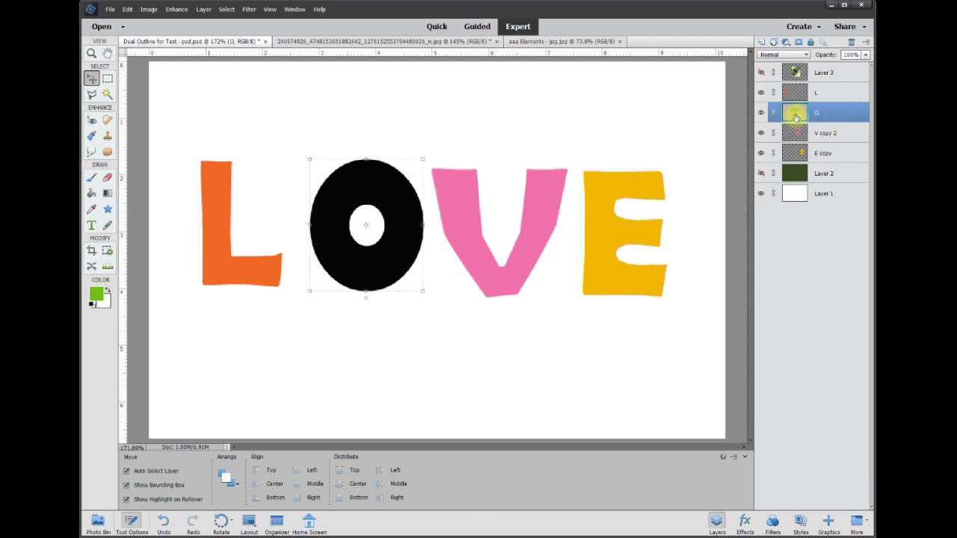
- Simplify the O type layer and rearrange the O, V and E letters closer together
{"action": "right_click", "coordinate": [832, 118]}
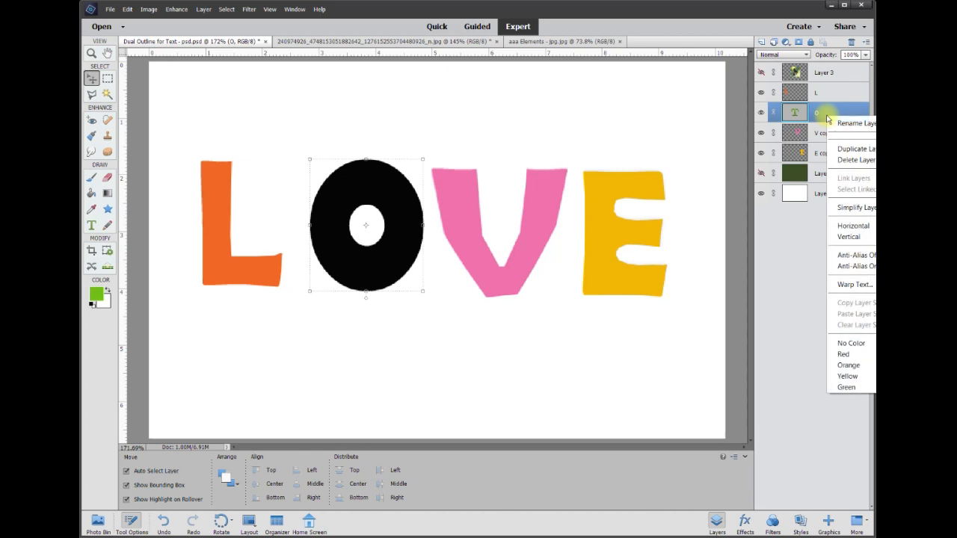
{"action": "left_click", "coordinate": [856, 213]}
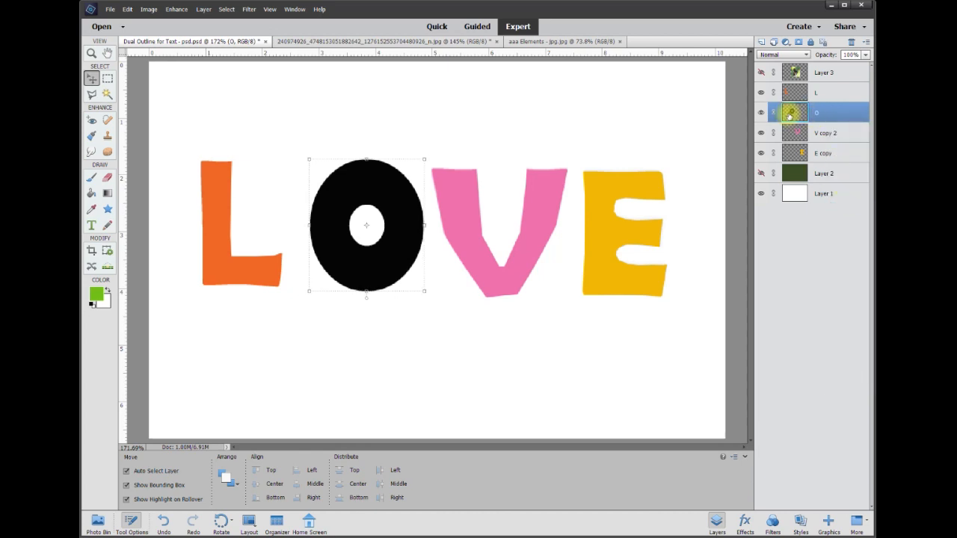
{"action": "left_click_drag", "start_coordinate": [406, 227], "coordinate": [385, 231]}
{"action": "left_click", "coordinate": [466, 217]}
{"action": "left_click_drag", "start_coordinate": [466, 216], "coordinate": [455, 213]}
{"action": "left_click_drag", "start_coordinate": [596, 227], "coordinate": [594, 216]}
{"action": "left_click_drag", "start_coordinate": [317, 227], "coordinate": [325, 227]}
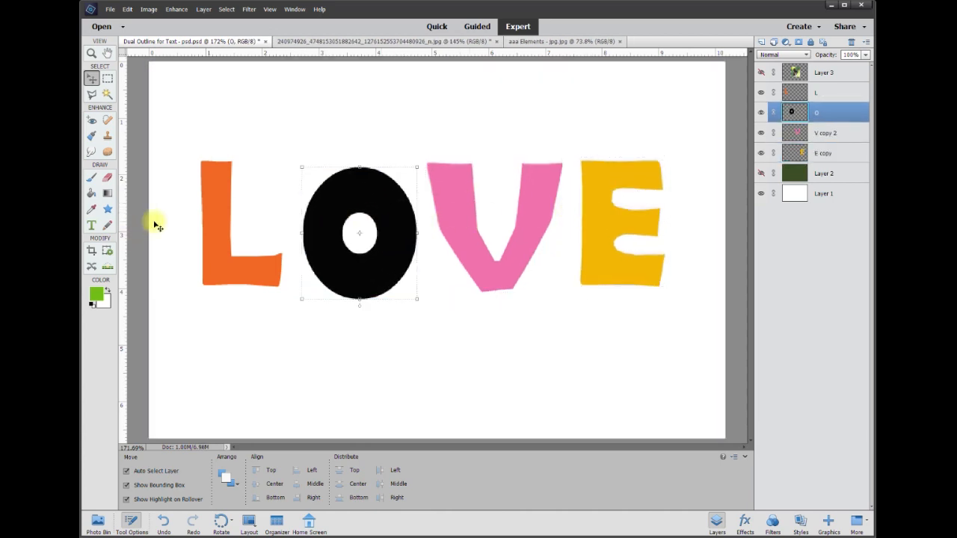
- Reposition the L letter and make the dark green Layer 2 background visible
{"action": "left_click", "coordinate": [223, 226]}
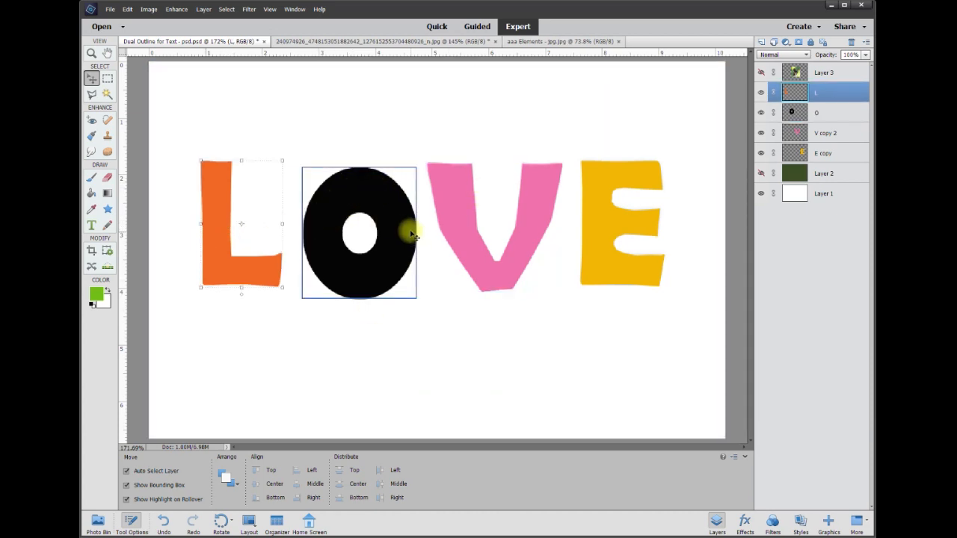
{"action": "mouse_move", "coordinate": [251, 271]}
{"action": "left_mouse_down"}
{"action": "mouse_move", "coordinate": [252, 263]}
{"action": "mouse_move", "coordinate": [262, 282]}
{"action": "left_mouse_up"}
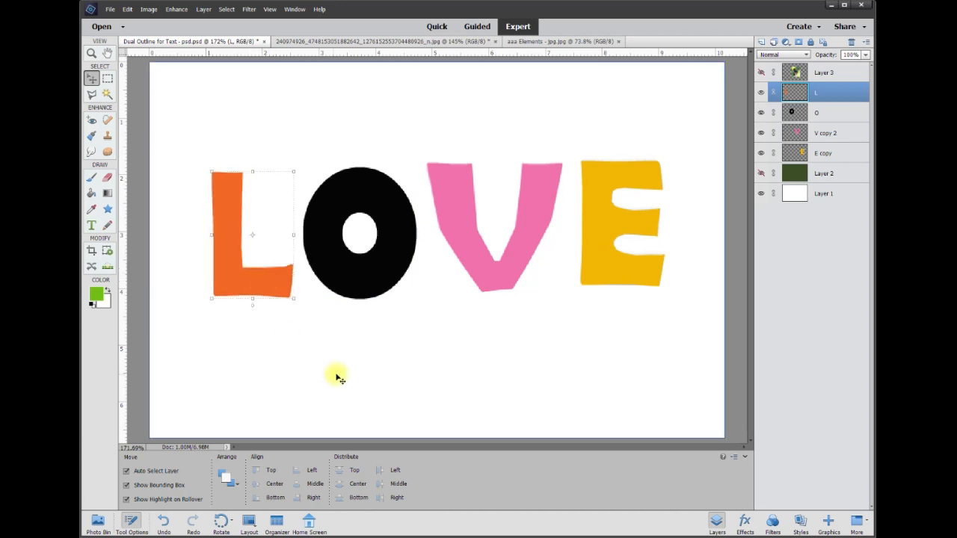
{"action": "mouse_move", "coordinate": [224, 262]}
{"action": "left_mouse_down"}
{"action": "mouse_move", "coordinate": [280, 266]}
{"action": "mouse_move", "coordinate": [217, 258]}
{"action": "left_mouse_up"}
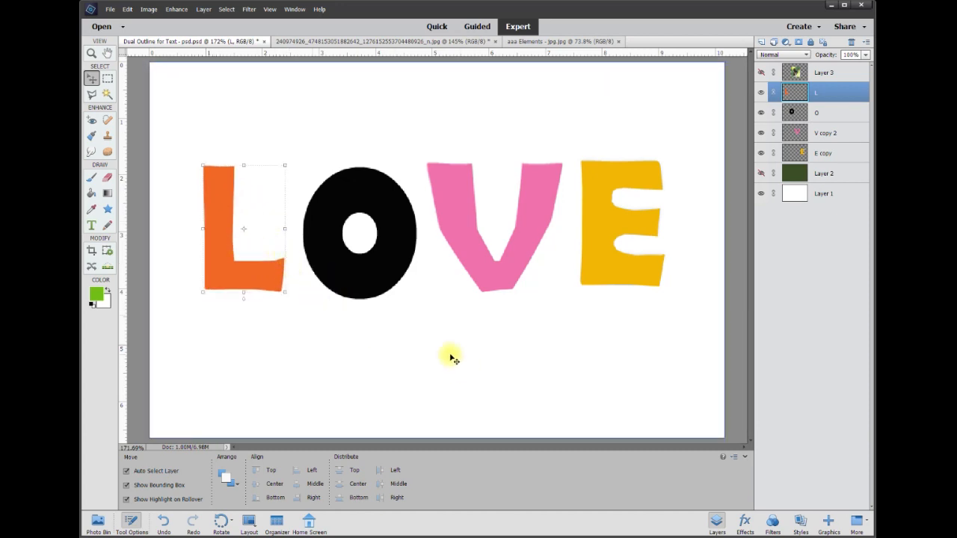
{"action": "left_click", "coordinate": [760, 174]}
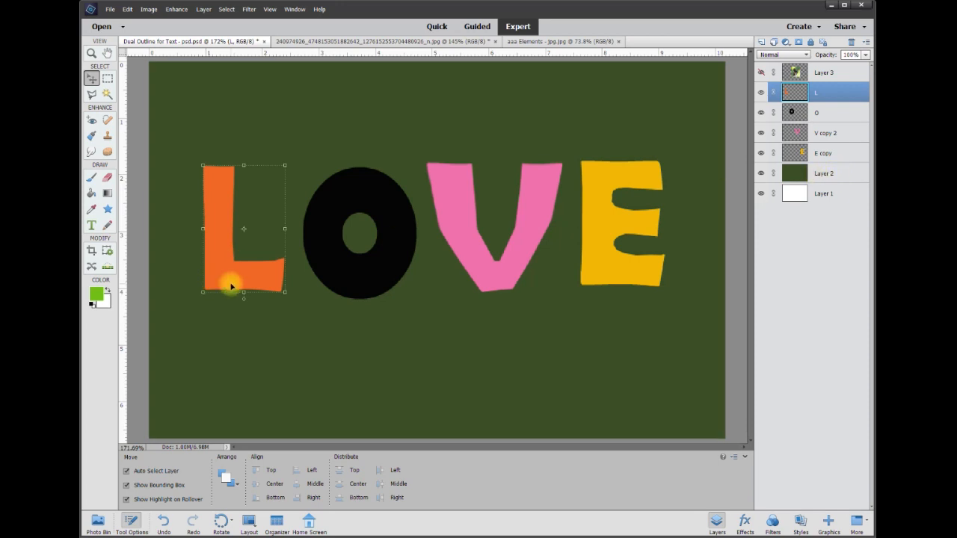
{"action": "mouse_move", "coordinate": [233, 279]}
{"action": "left_mouse_down"}
{"action": "mouse_move", "coordinate": [207, 262]}
{"action": "mouse_move", "coordinate": [242, 281]}
{"action": "left_mouse_up"}
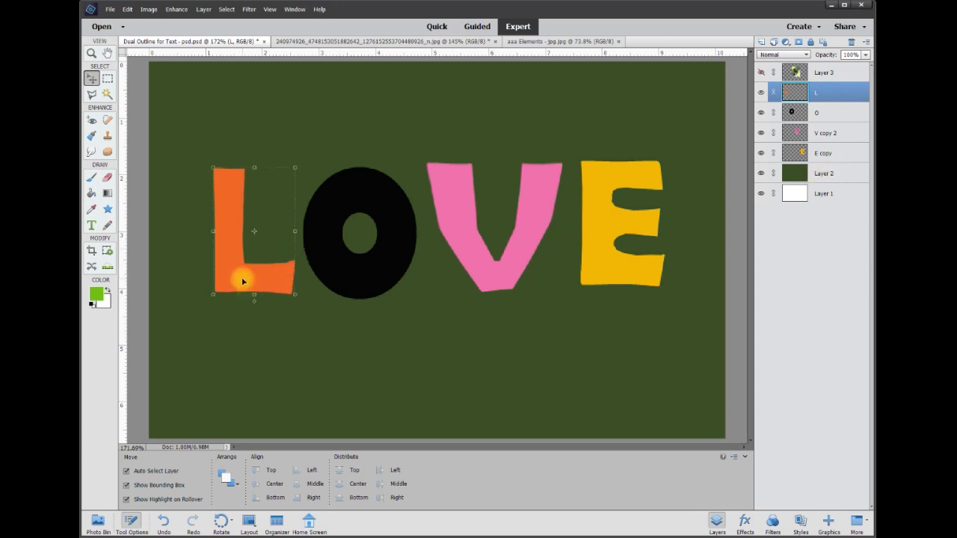
- Add a white Stroke layer style to the L letter, 9 px wide, positioned Outside
{"action": "right_click", "coordinate": [243, 283]}
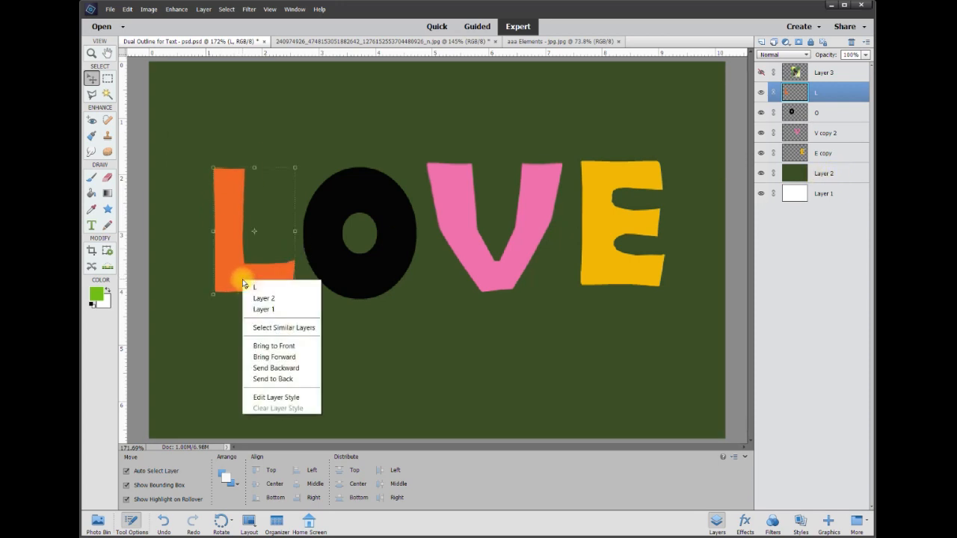
{"action": "left_click", "coordinate": [296, 404]}
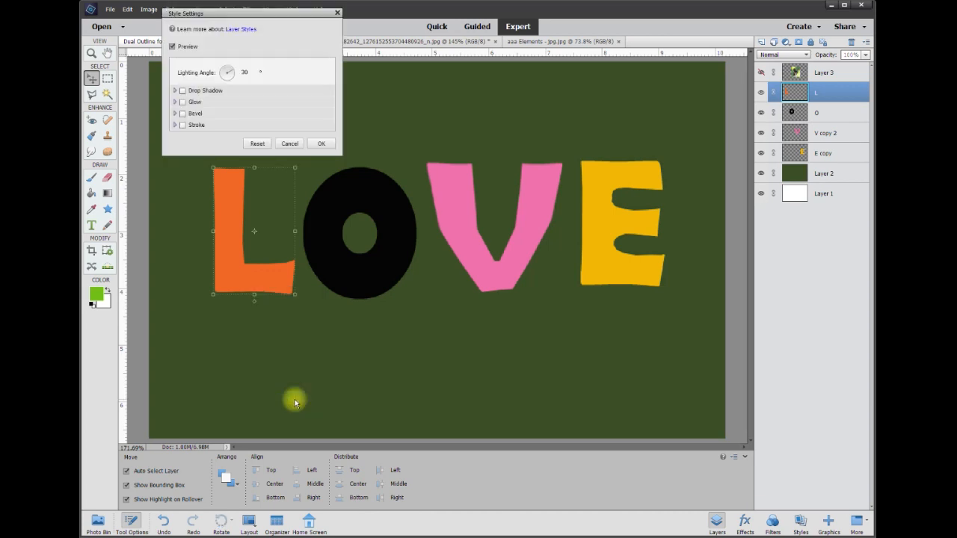
{"action": "left_click", "coordinate": [183, 126]}
{"action": "left_click", "coordinate": [321, 145]}
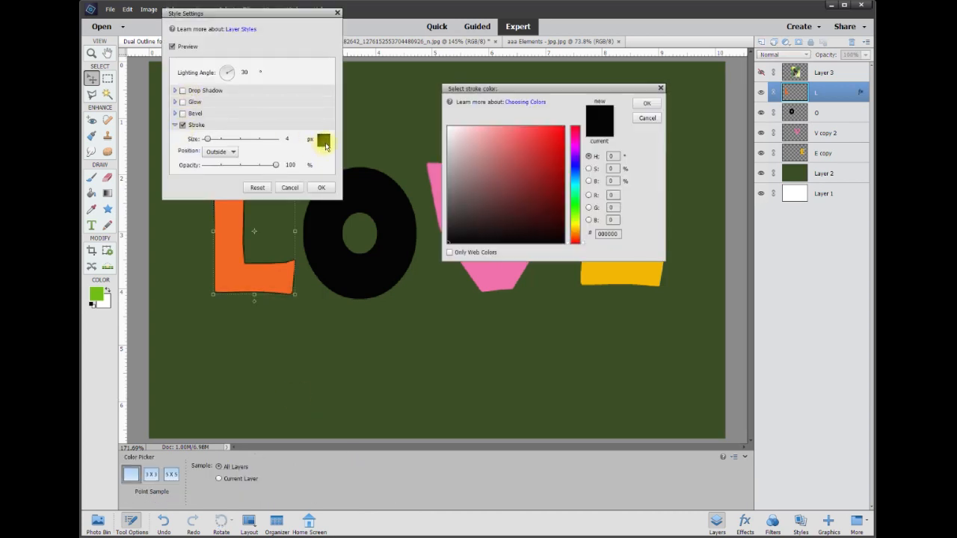
{"action": "left_click_drag", "start_coordinate": [509, 136], "coordinate": [365, 109]}
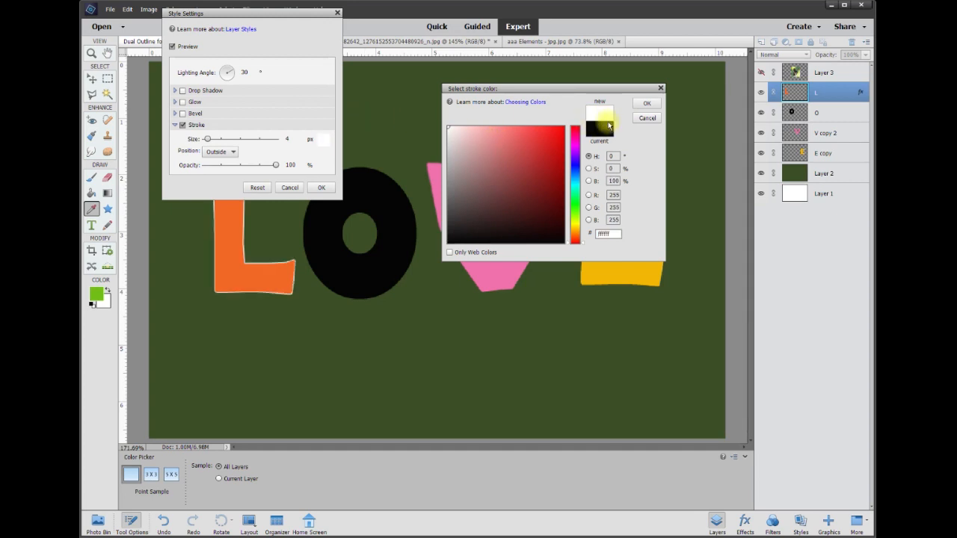
{"action": "left_click", "coordinate": [647, 103]}
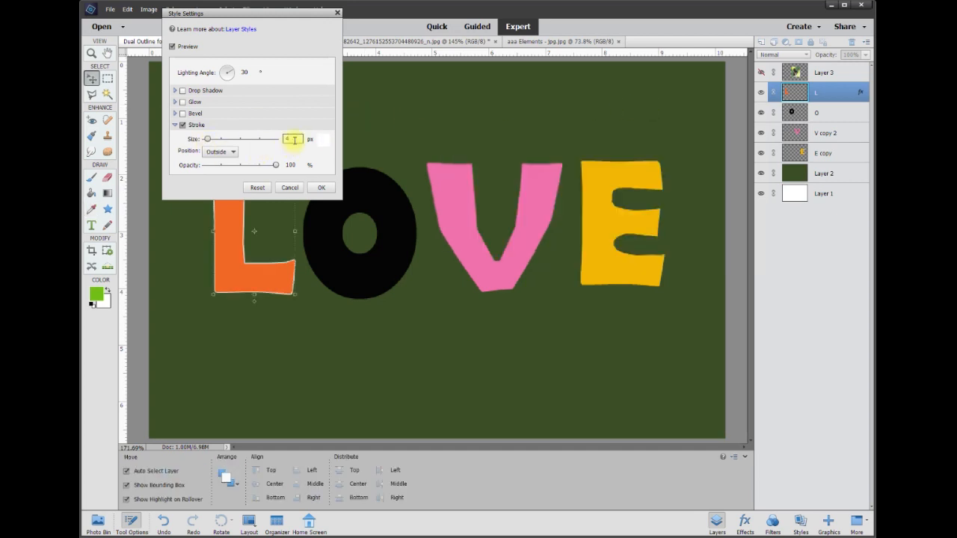
{"action": "left_click_drag", "start_coordinate": [290, 20], "coordinate": [312, 0]}
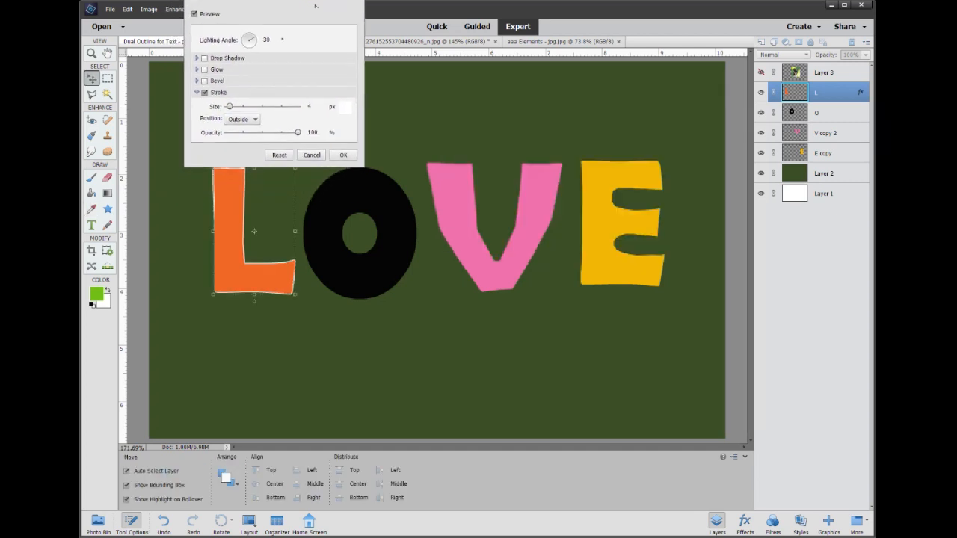
{"action": "left_click_drag", "start_coordinate": [237, 109], "coordinate": [233, 107]}
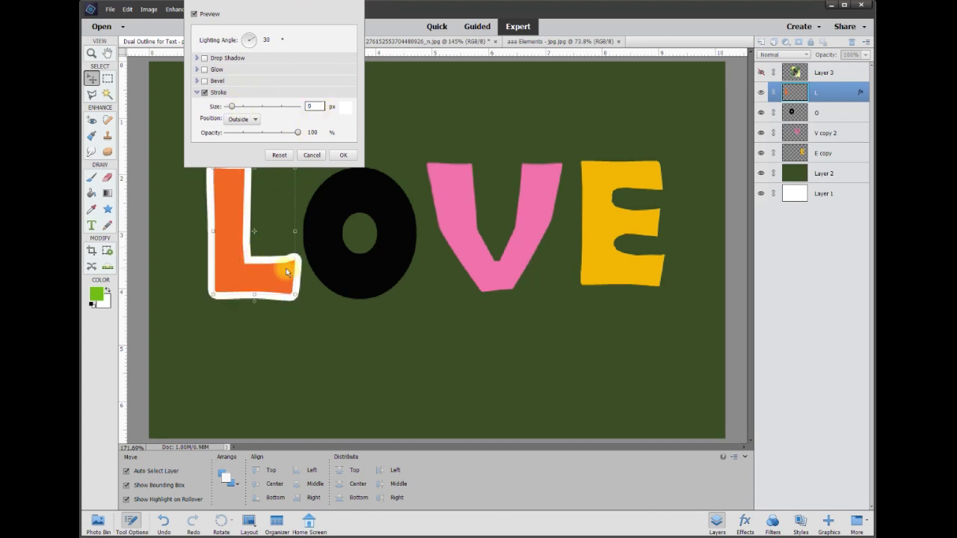
{"action": "left_click", "coordinate": [343, 155]}
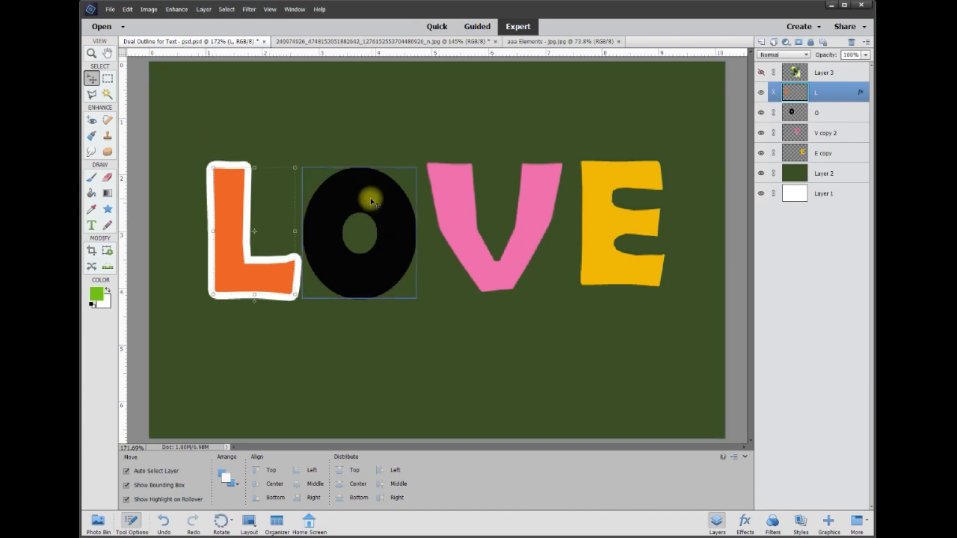
- Give the O letter a white Outside stroke layer style with a size of 9 px
{"action": "left_click_drag", "start_coordinate": [371, 201], "coordinate": [367, 193]}
{"action": "right_click", "coordinate": [386, 234]}
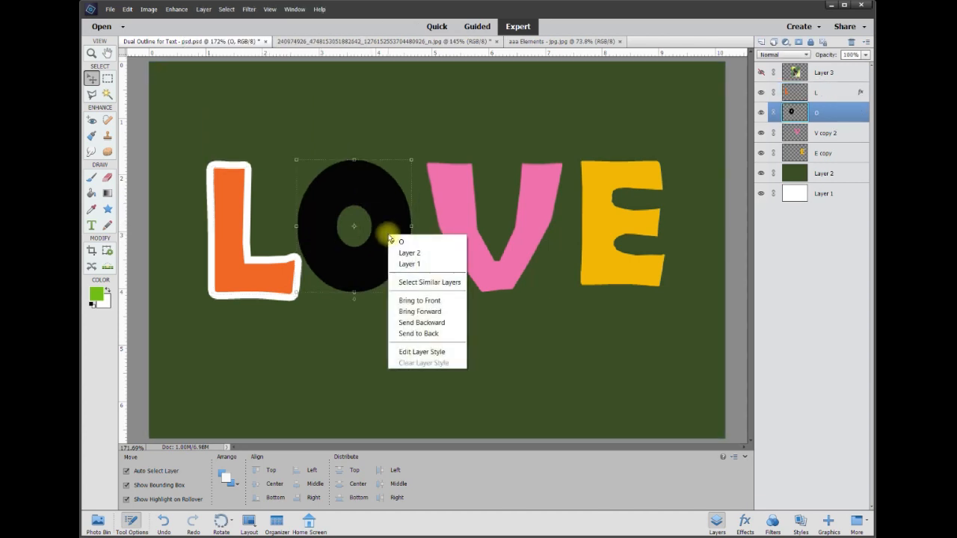
{"action": "left_click", "coordinate": [421, 354]}
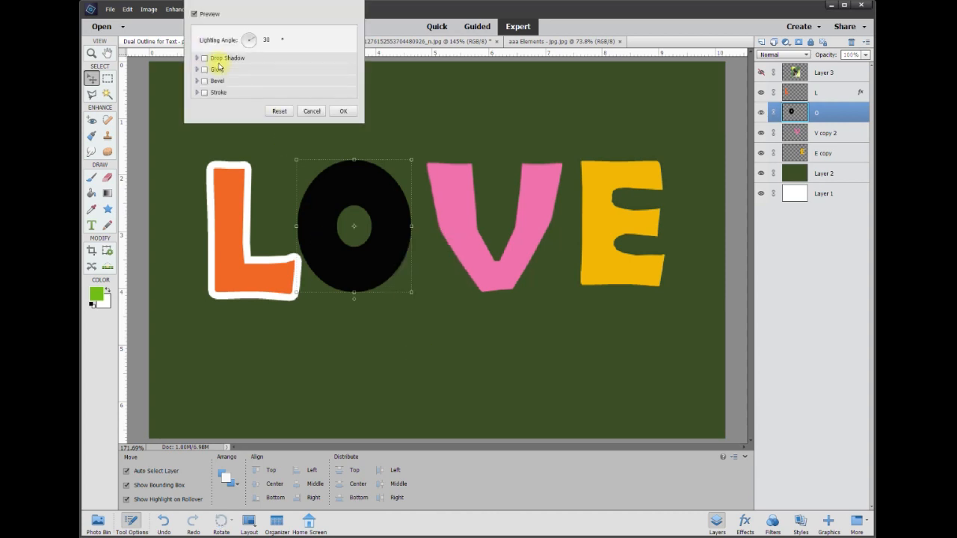
{"action": "left_click", "coordinate": [204, 93]}
{"action": "left_click", "coordinate": [255, 120]}
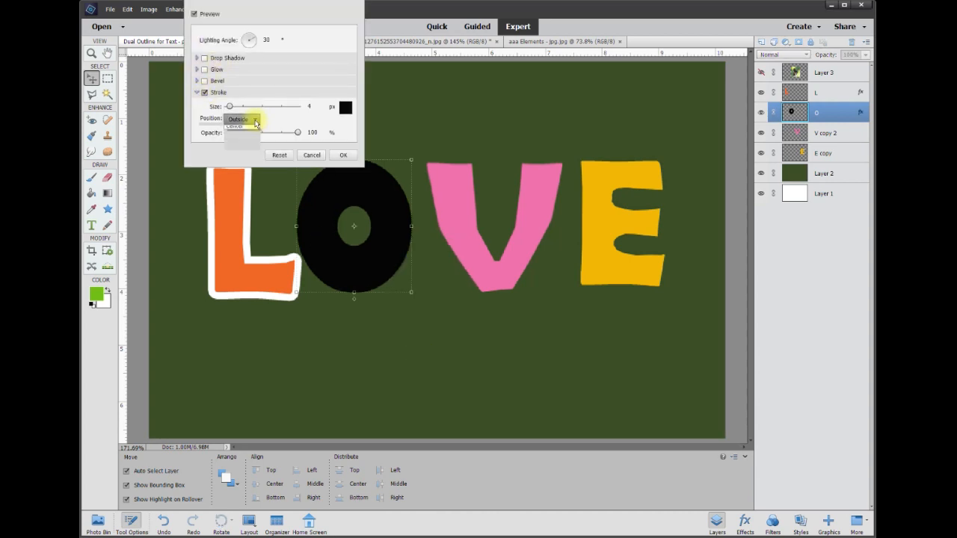
{"action": "left_click", "coordinate": [251, 133]}
{"action": "left_click", "coordinate": [344, 113]}
{"action": "mouse_move", "coordinate": [472, 139]}
{"action": "left_mouse_down"}
{"action": "mouse_move", "coordinate": [426, 121]}
{"action": "mouse_move", "coordinate": [430, 110]}
{"action": "left_mouse_up"}
{"action": "left_click", "coordinate": [646, 104]}
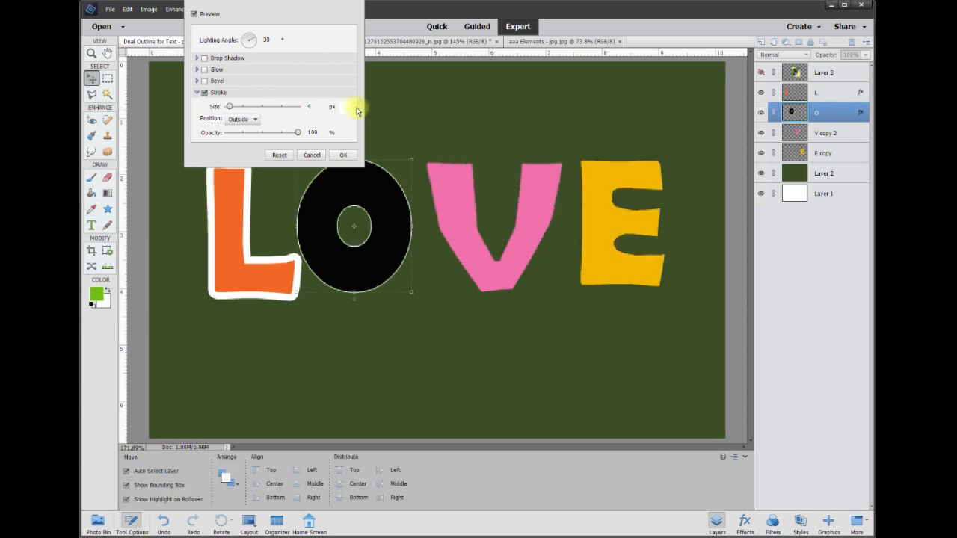
{"action": "type", "text": "9"}
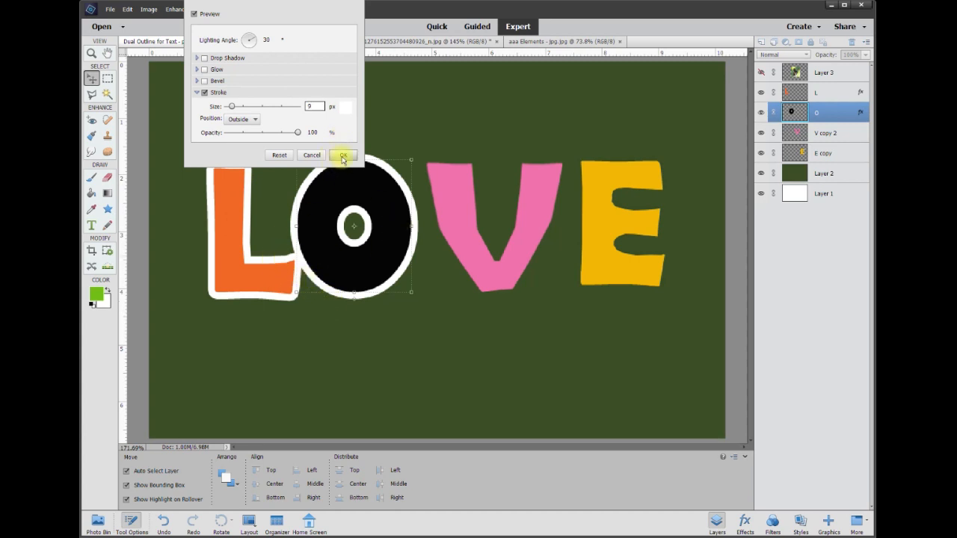
{"action": "left_click", "coordinate": [343, 155]}
- Apply a white Outside stroke layer style of 8 px to the V letter
{"action": "right_click", "coordinate": [458, 211]}
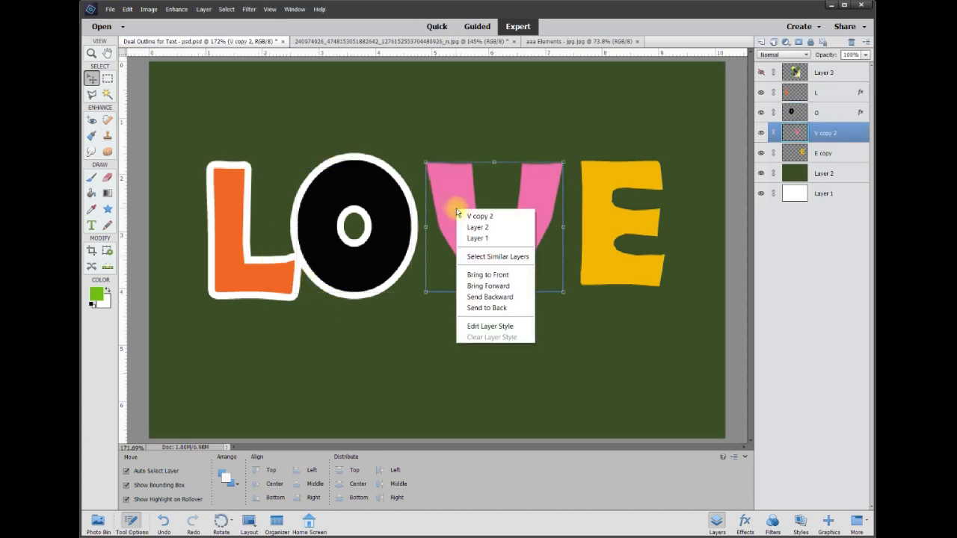
{"action": "left_click", "coordinate": [497, 326]}
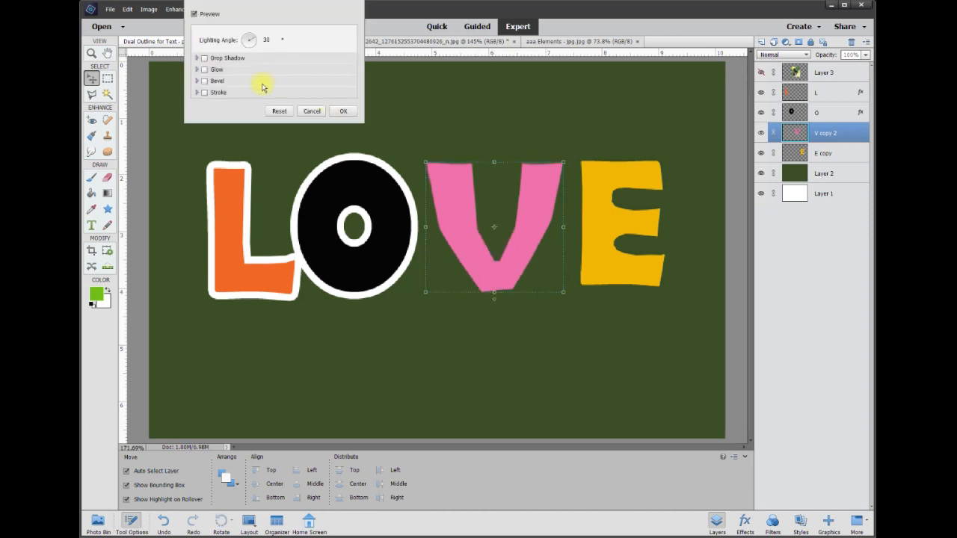
{"action": "left_click", "coordinate": [205, 92]}
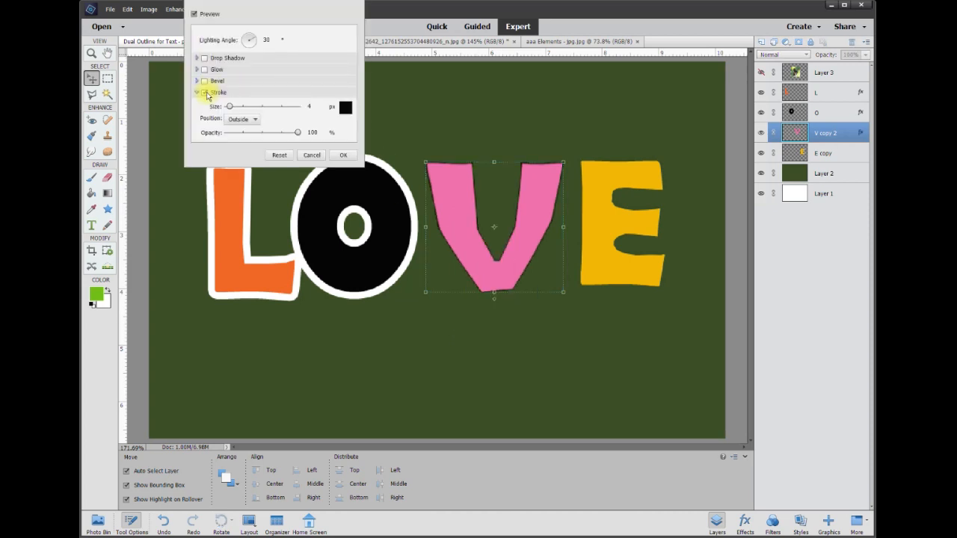
{"action": "left_click", "coordinate": [347, 109]}
{"action": "left_click_drag", "start_coordinate": [533, 140], "coordinate": [448, 126]}
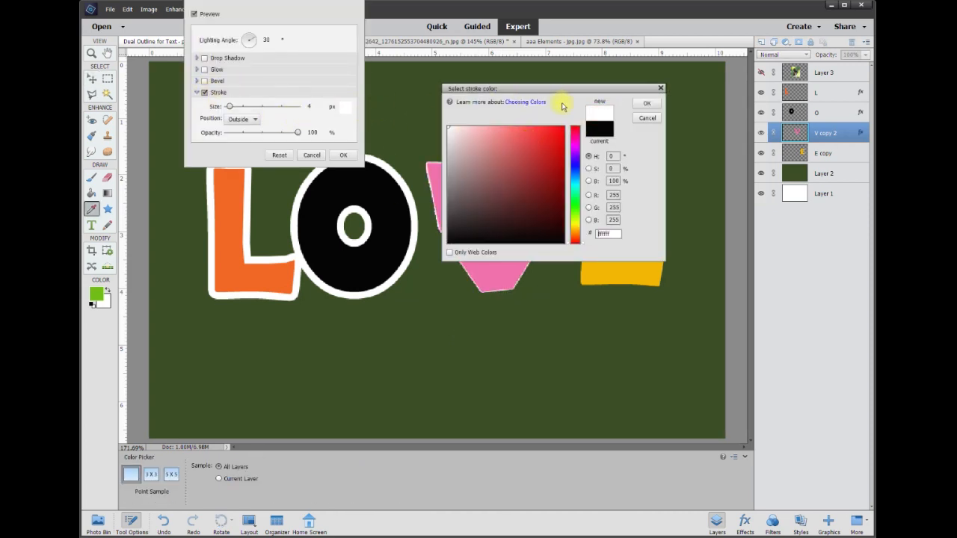
{"action": "left_click", "coordinate": [644, 104]}
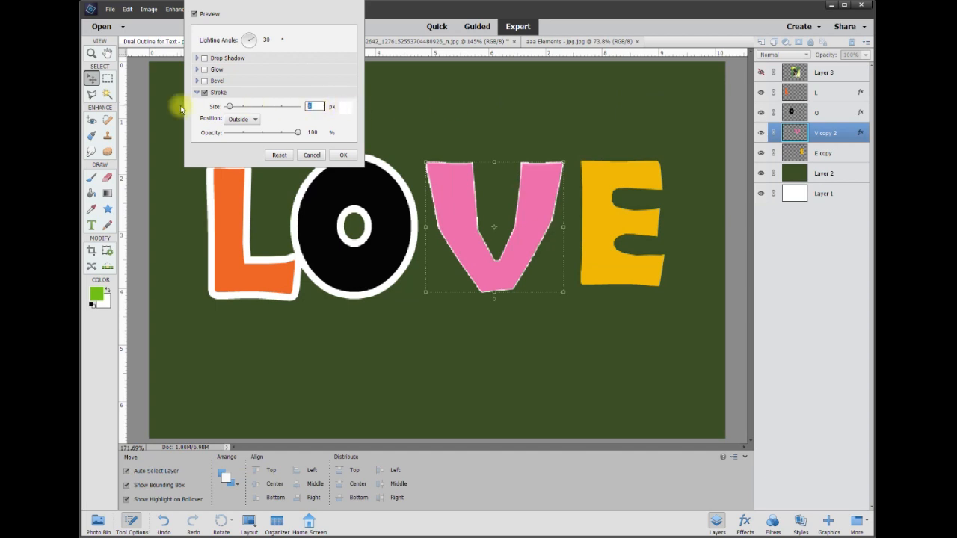
{"action": "type", "text": "8"}
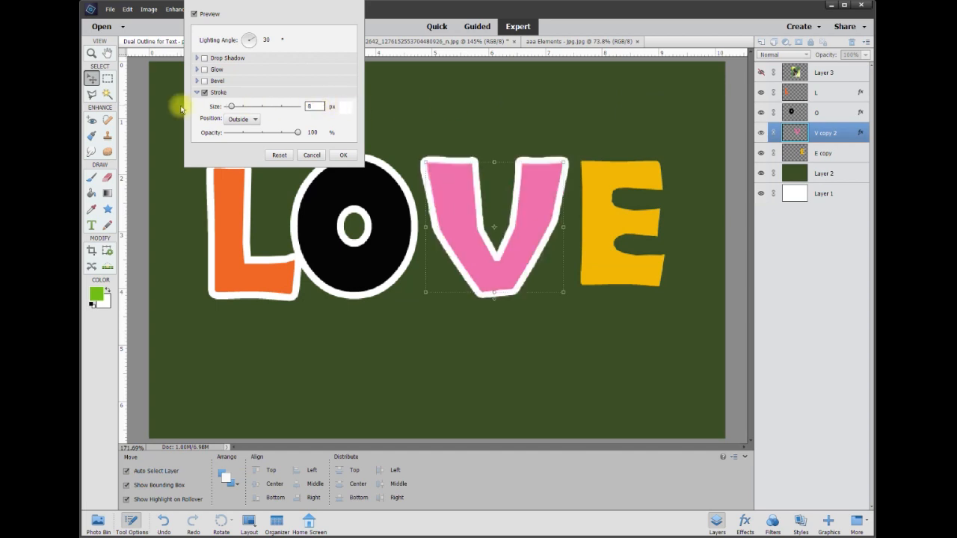
{"action": "left_click", "coordinate": [343, 155]}
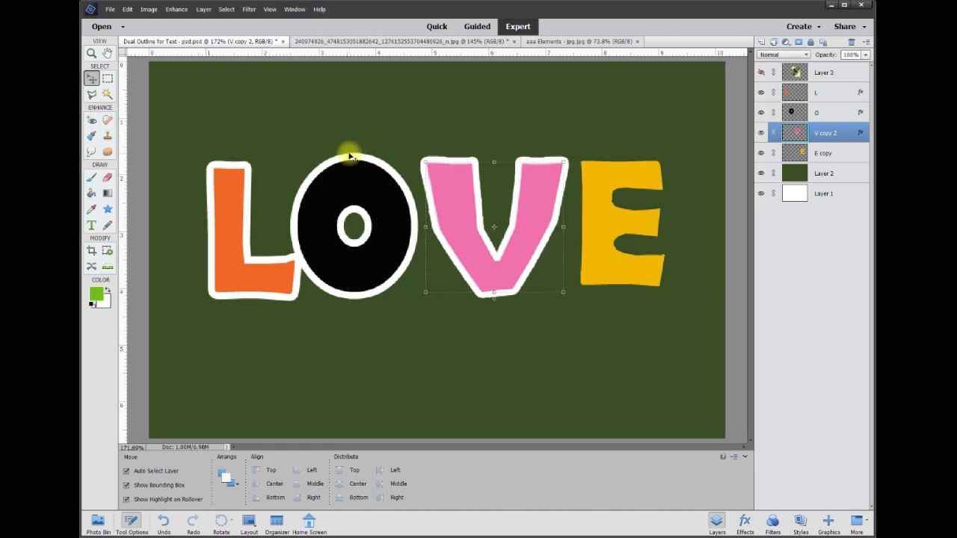
- Give the E letter a white Outside stroke layer style with a size of 8 px
{"action": "right_click", "coordinate": [599, 198]}
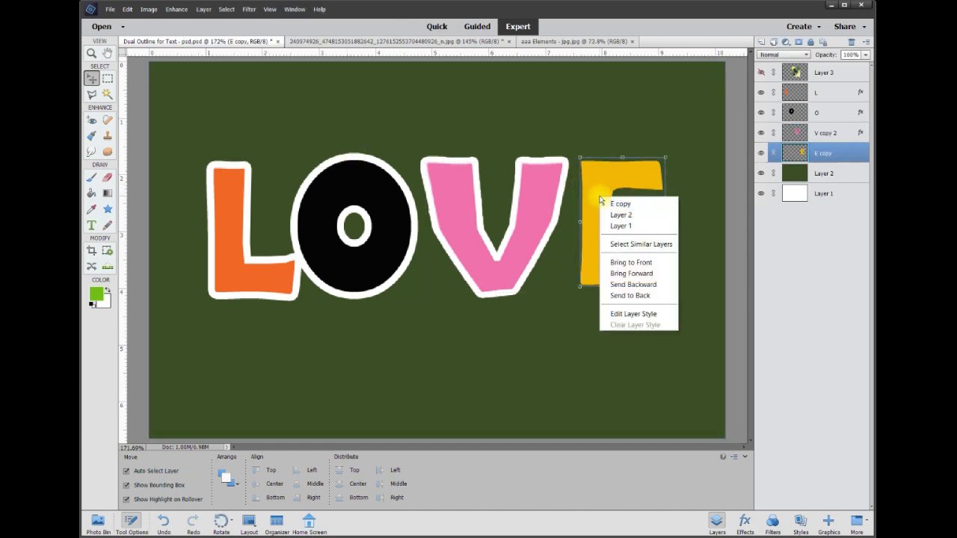
{"action": "left_click", "coordinate": [630, 314]}
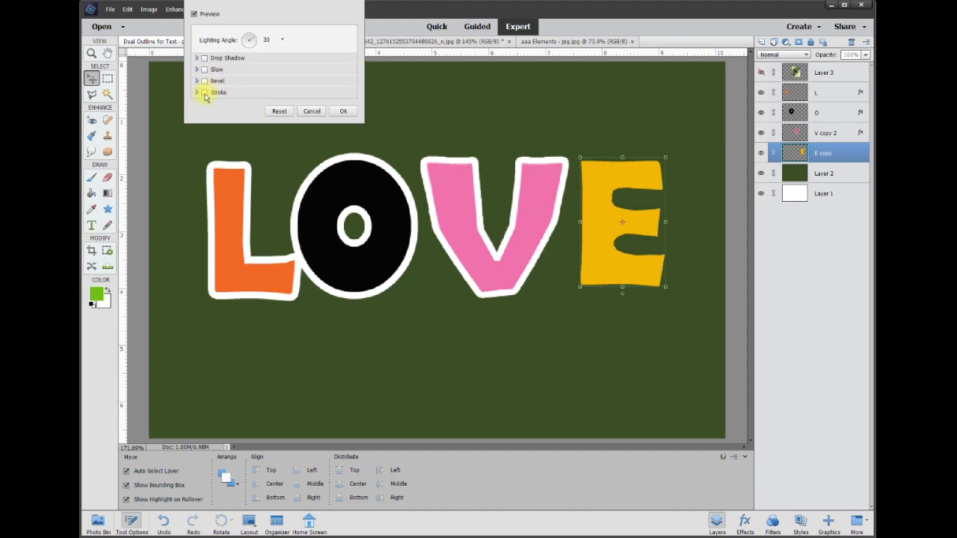
{"action": "left_click", "coordinate": [204, 92]}
{"action": "left_click", "coordinate": [346, 108]}
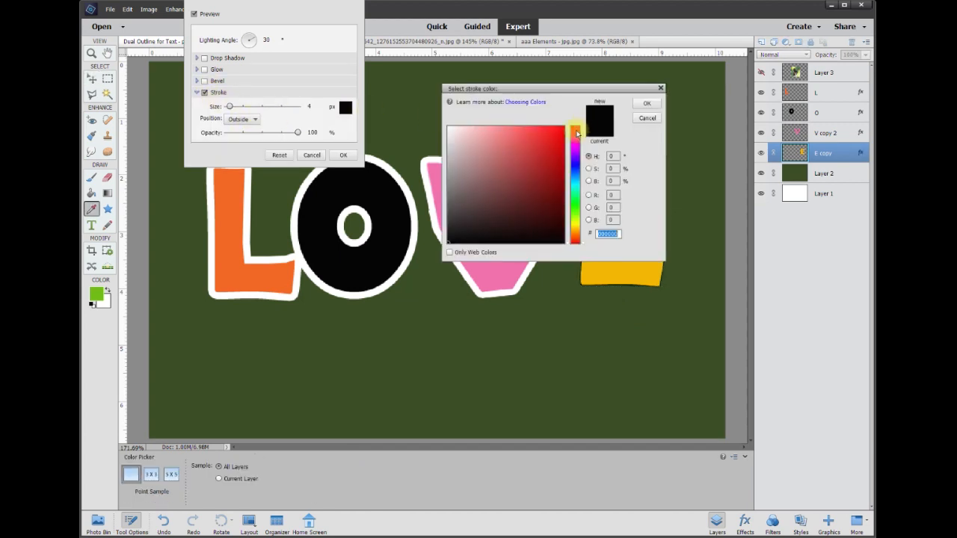
{"action": "left_click_drag", "start_coordinate": [486, 135], "coordinate": [337, 105]}
{"action": "left_click", "coordinate": [645, 104]}
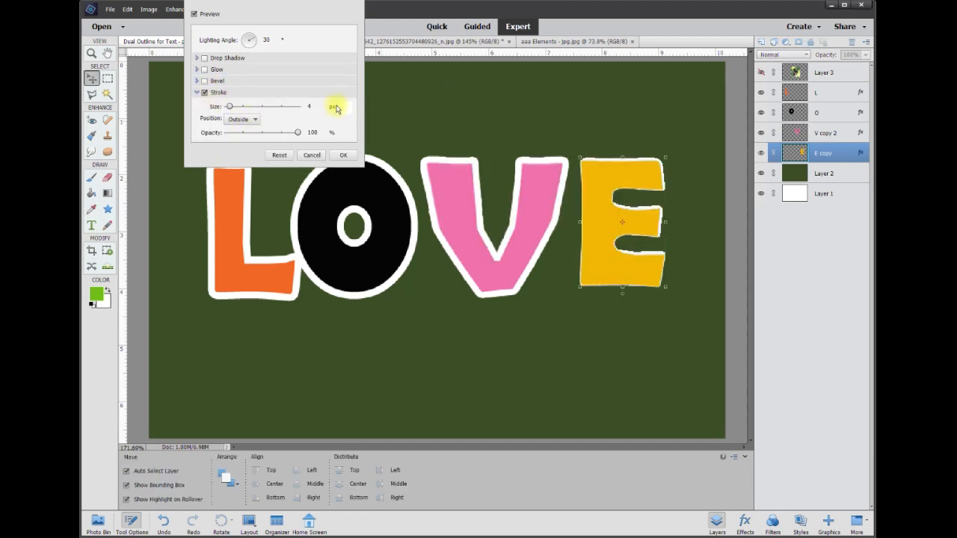
{"action": "type", "text": "8"}
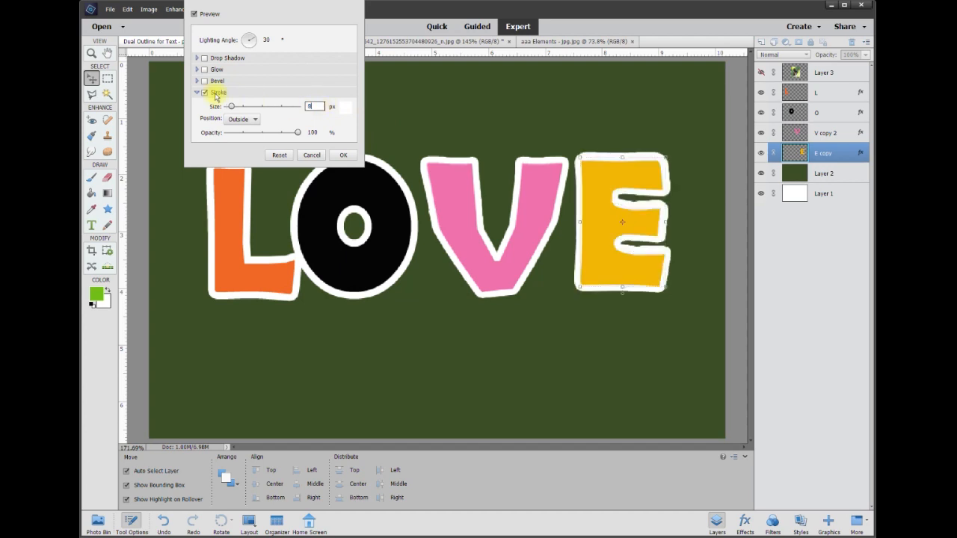
{"action": "left_click", "coordinate": [346, 155]}
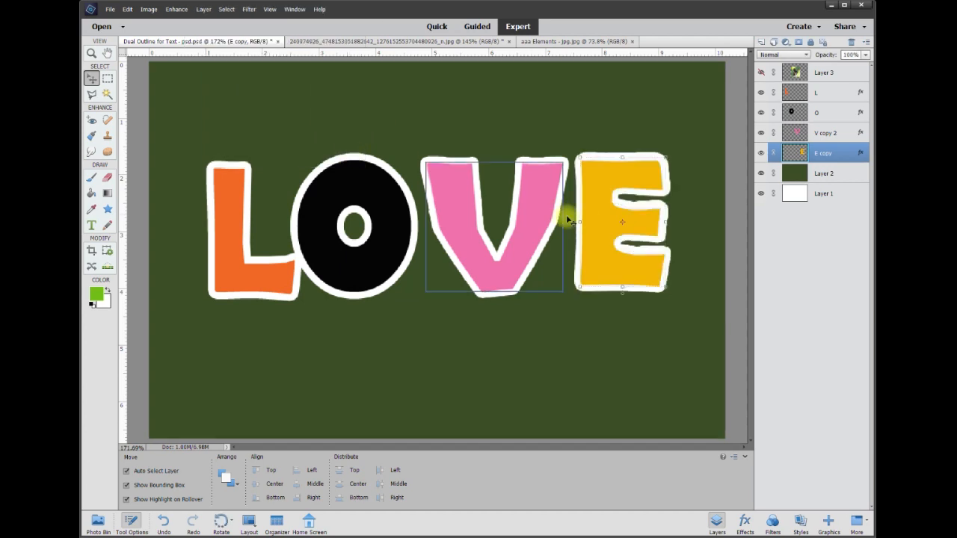
- Move the V, O and L letters closer together so the letters overlap
{"action": "left_click_drag", "start_coordinate": [598, 231], "coordinate": [520, 243]}
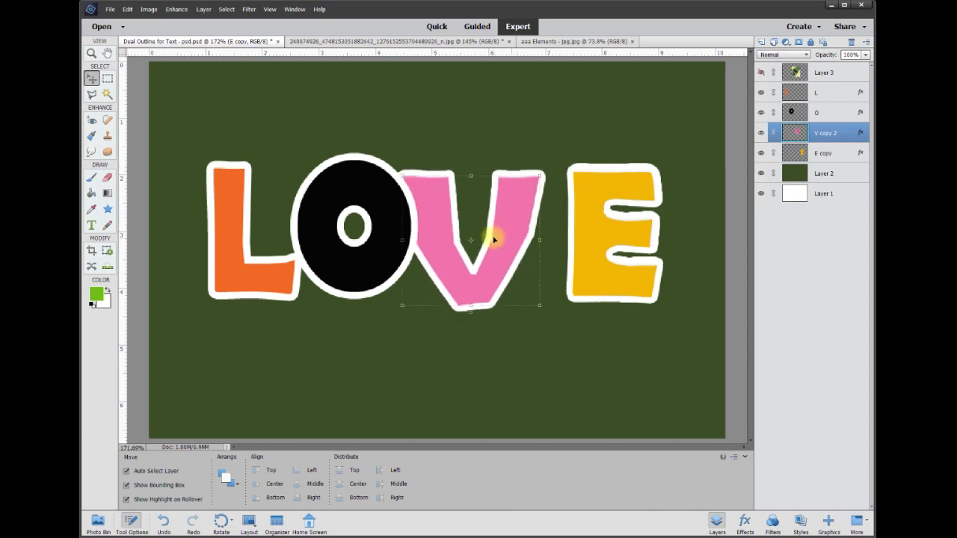
{"action": "mouse_move", "coordinate": [380, 235]}
{"action": "left_mouse_down"}
{"action": "mouse_move", "coordinate": [388, 216]}
{"action": "mouse_move", "coordinate": [400, 237]}
{"action": "left_mouse_up"}
{"action": "left_click_drag", "start_coordinate": [281, 268], "coordinate": [232, 264]}
{"action": "mouse_move", "coordinate": [359, 283]}
{"action": "left_mouse_down"}
{"action": "mouse_move", "coordinate": [356, 256]}
{"action": "mouse_move", "coordinate": [356, 277]}
{"action": "left_mouse_up"}
- Compare with the mug reference photo and nudge the O, V and E letters into tighter spacing
{"action": "left_click", "coordinate": [355, 42]}
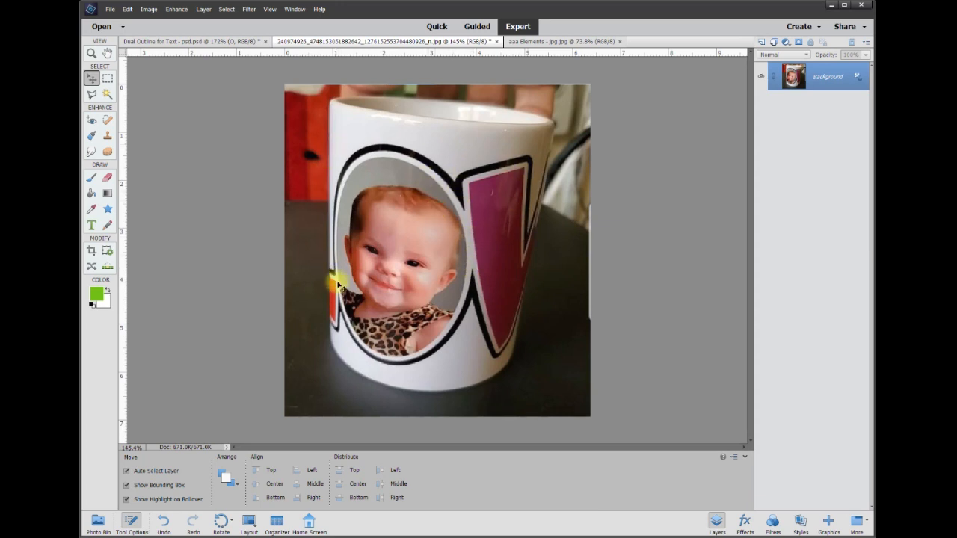
{"action": "left_click", "coordinate": [200, 42]}
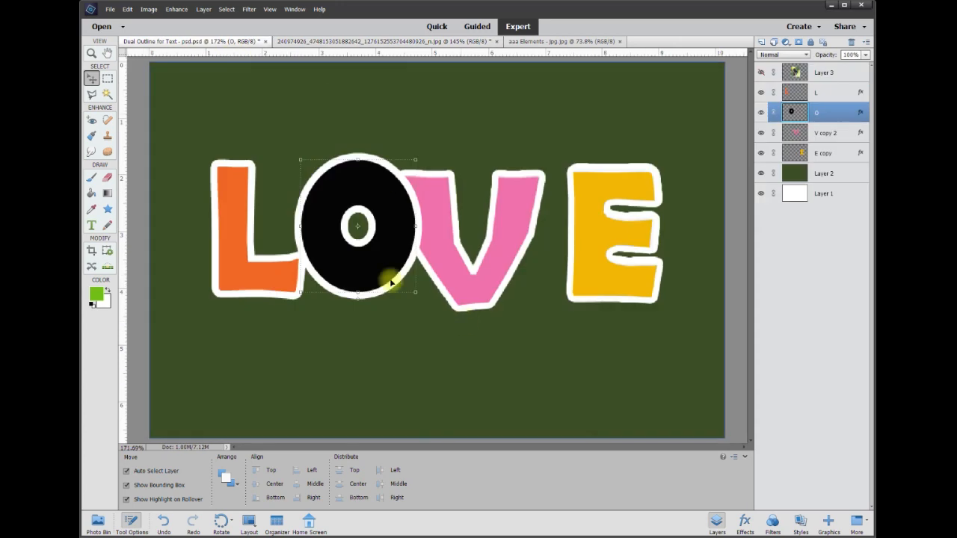
{"action": "mouse_move", "coordinate": [359, 273]}
{"action": "left_mouse_down"}
{"action": "mouse_move", "coordinate": [344, 278]}
{"action": "mouse_move", "coordinate": [350, 285]}
{"action": "left_mouse_up"}
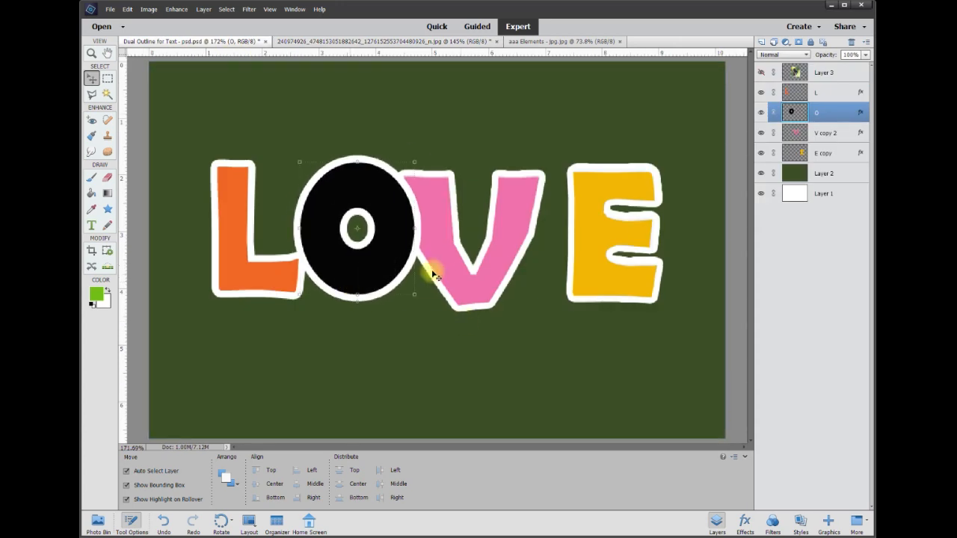
{"action": "mouse_move", "coordinate": [439, 267]}
{"action": "left_mouse_down"}
{"action": "mouse_move", "coordinate": [466, 261]}
{"action": "mouse_move", "coordinate": [453, 263]}
{"action": "left_mouse_up"}
{"action": "left_click_drag", "start_coordinate": [590, 217], "coordinate": [577, 220]}
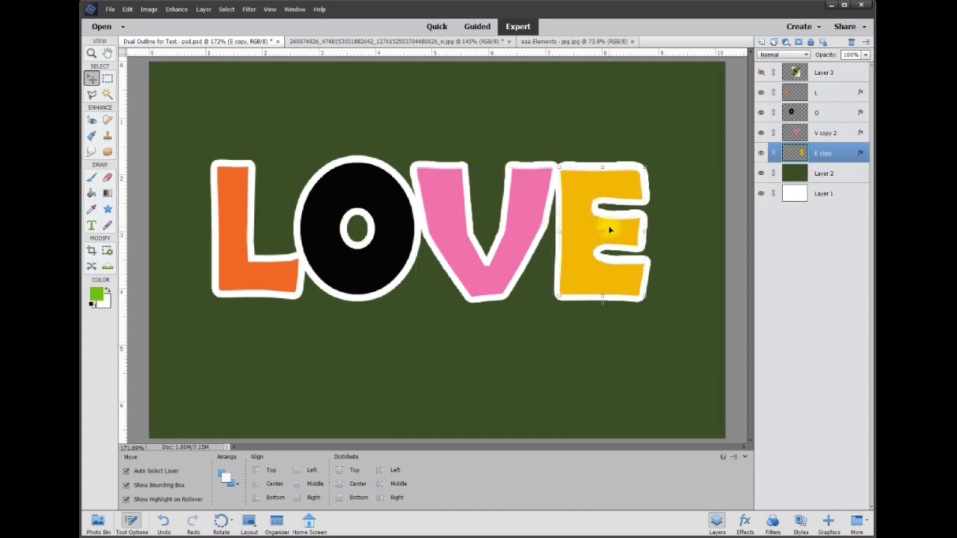
- Merge the L, O, V copy 2 and E copy letter layers into one layer
{"action": "left_click", "coordinate": [826, 133], "text": "ctrl"}
{"action": "left_click", "coordinate": [826, 112], "text": "ctrl"}
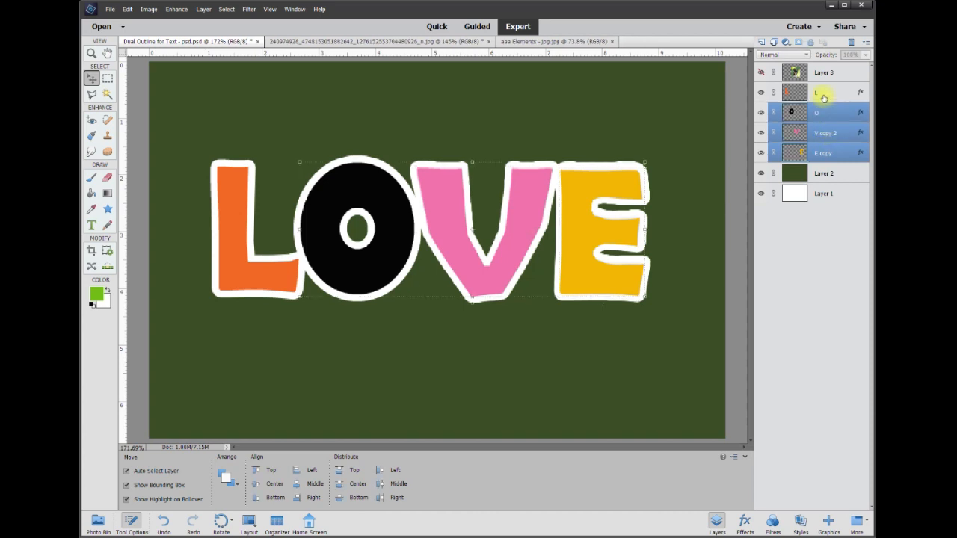
{"action": "left_click", "coordinate": [820, 93], "text": "ctrl"}
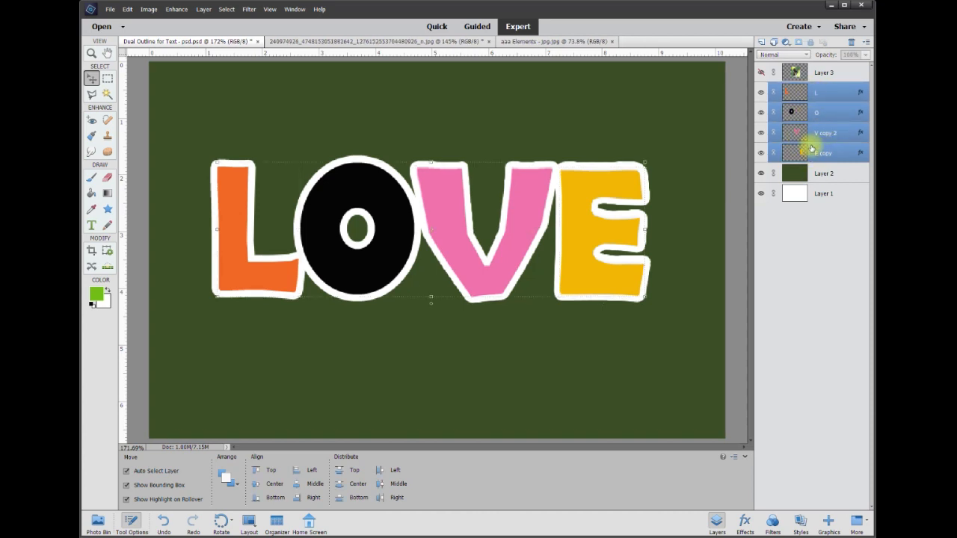
{"action": "right_click", "coordinate": [828, 120]}
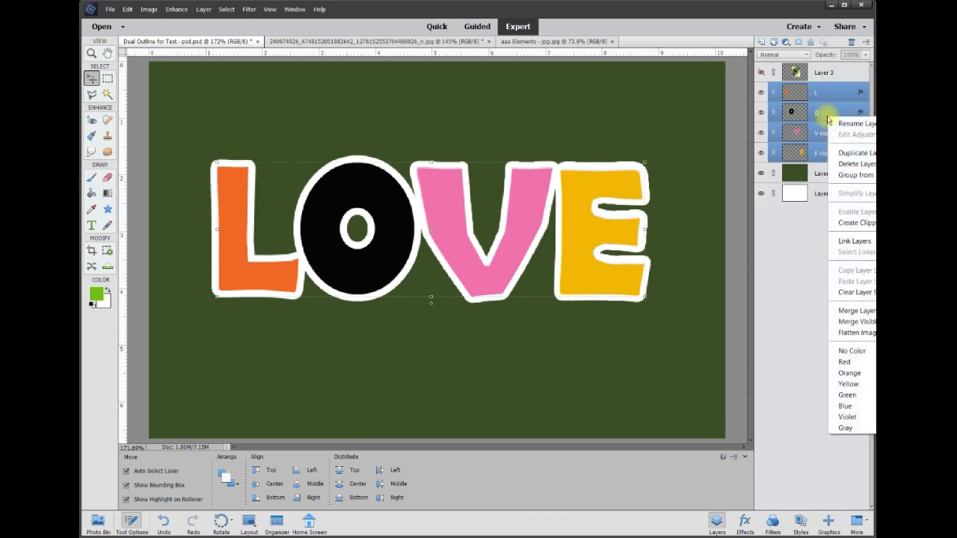
{"action": "left_click", "coordinate": [853, 316]}
- Add a black Outside stroke layer style of 10 px to the merged LOVE layer
{"action": "mouse_move", "coordinate": [583, 220]}
{"action": "left_mouse_down"}
{"action": "mouse_move", "coordinate": [572, 287]}
{"action": "mouse_move", "coordinate": [617, 200]}
{"action": "mouse_move", "coordinate": [590, 235]}
{"action": "mouse_move", "coordinate": [618, 234]}
{"action": "mouse_move", "coordinate": [614, 216]}
{"action": "mouse_move", "coordinate": [597, 229]}
{"action": "mouse_move", "coordinate": [576, 226]}
{"action": "left_mouse_up"}
{"action": "mouse_move", "coordinate": [394, 215]}
{"action": "left_mouse_down"}
{"action": "mouse_move", "coordinate": [406, 216]}
{"action": "mouse_move", "coordinate": [402, 209]}
{"action": "left_mouse_up"}
{"action": "right_click", "coordinate": [399, 219]}
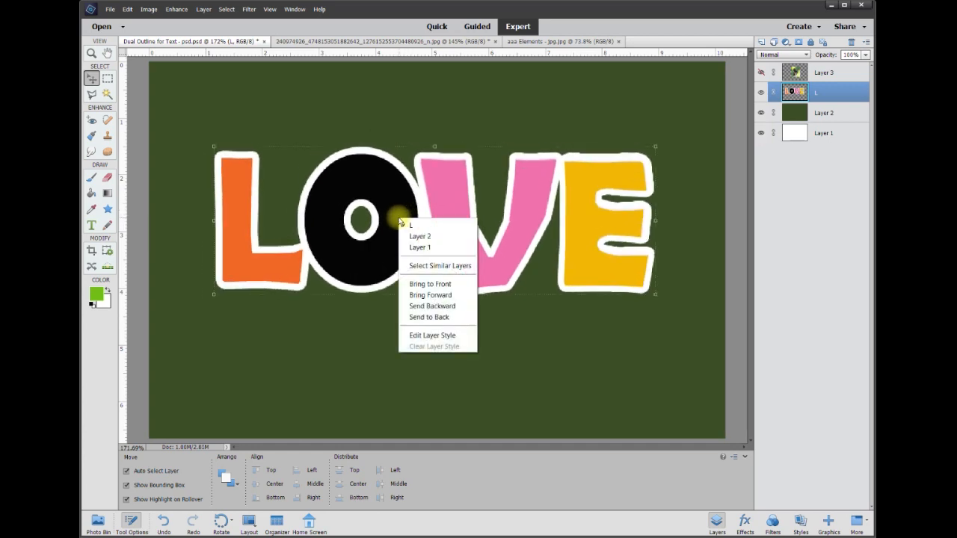
{"action": "left_click", "coordinate": [459, 337]}
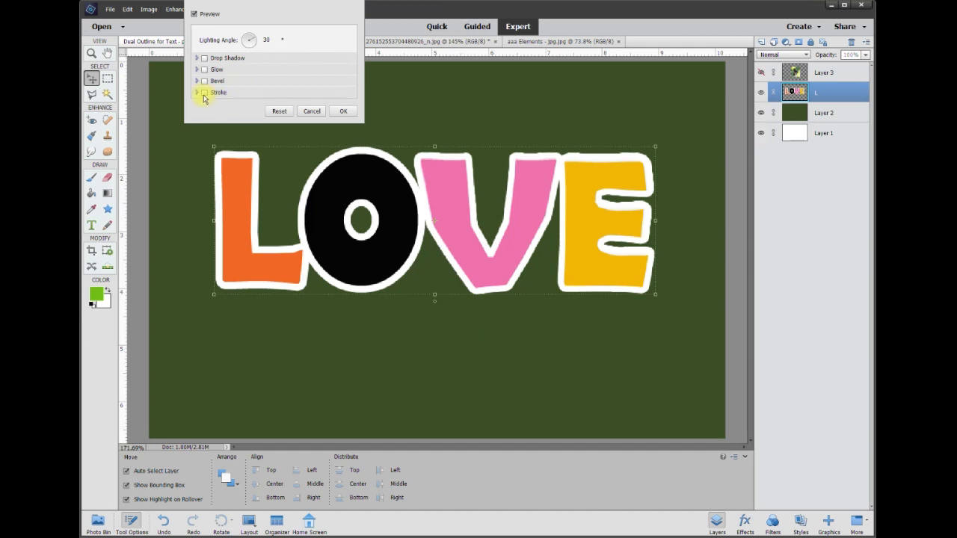
{"action": "left_click", "coordinate": [204, 93]}
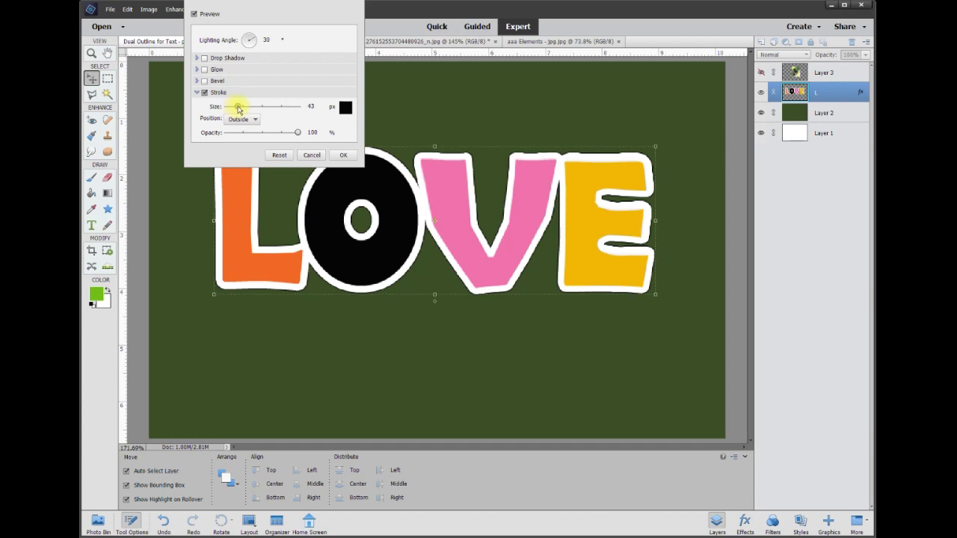
{"action": "left_click_drag", "start_coordinate": [243, 108], "coordinate": [233, 108]}
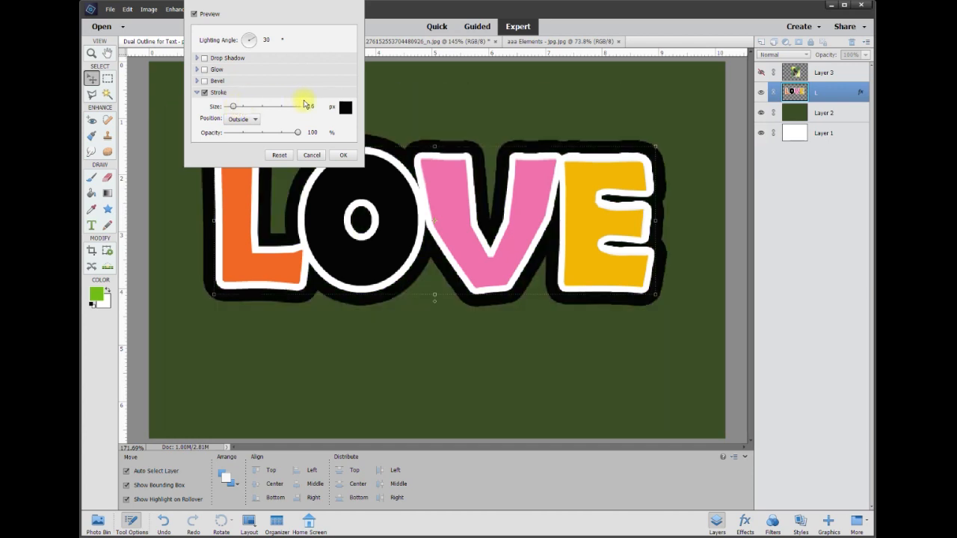
{"action": "type", "text": "10"}
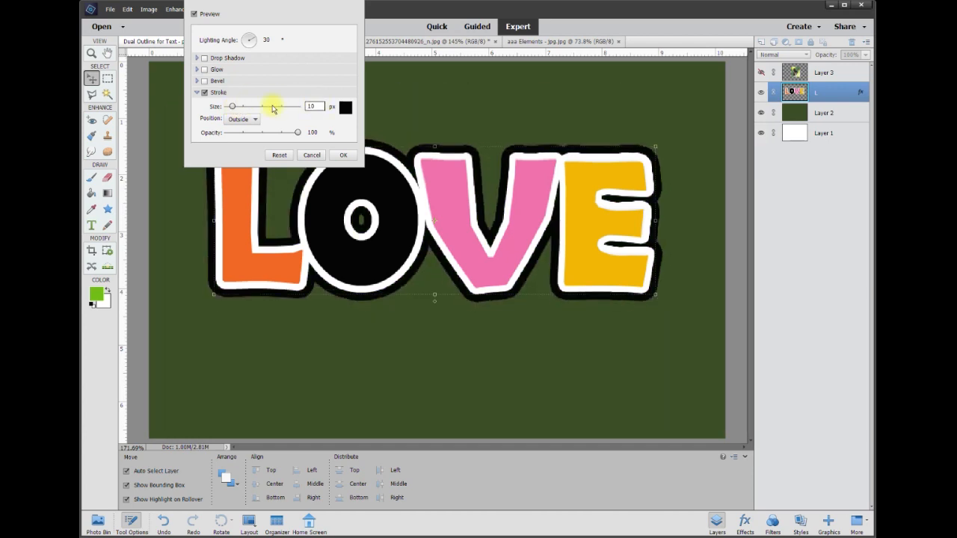
{"action": "left_click", "coordinate": [344, 155]}
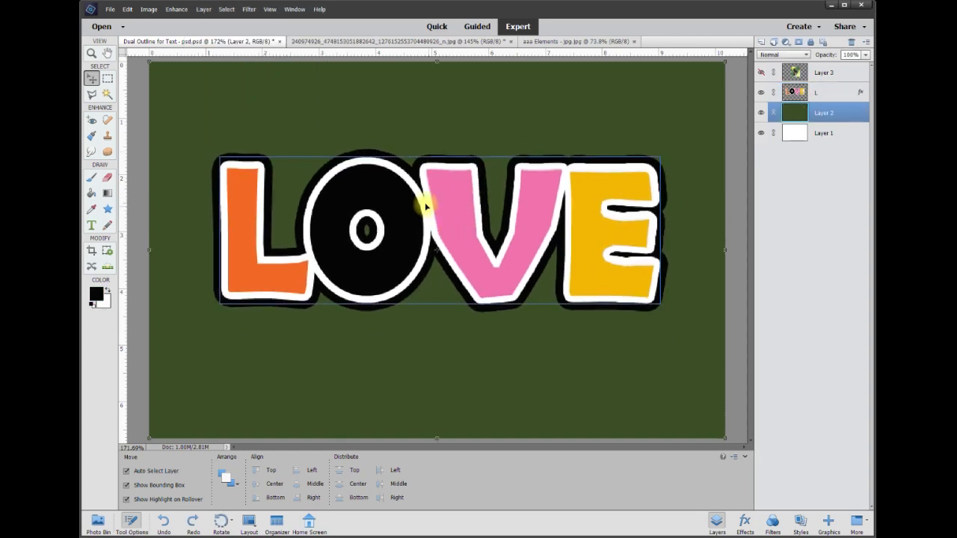
- Simplify the merged LOVE layer so its strokes become pixels
{"action": "left_click_drag", "start_coordinate": [426, 208], "coordinate": [425, 212]}
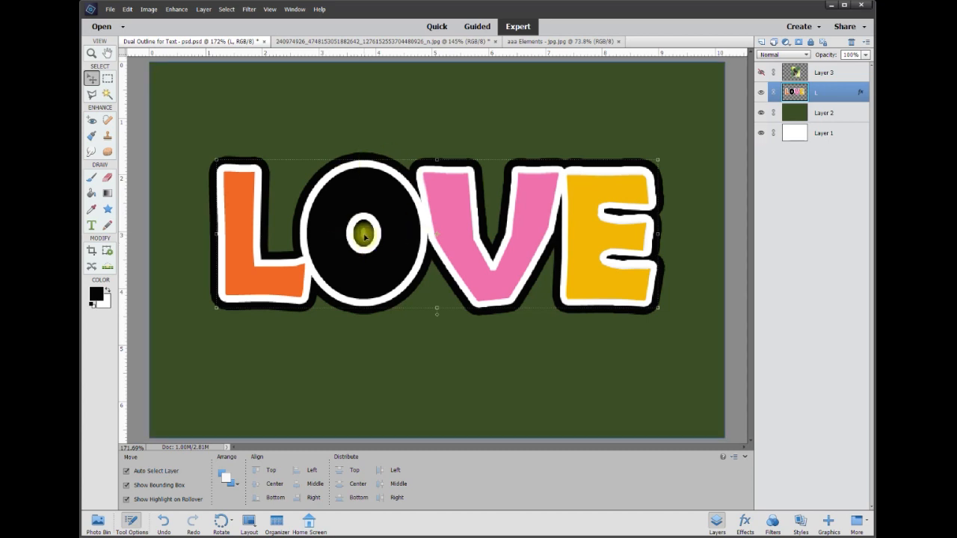
{"action": "right_click", "coordinate": [843, 95]}
{"action": "left_click", "coordinate": [861, 172]}
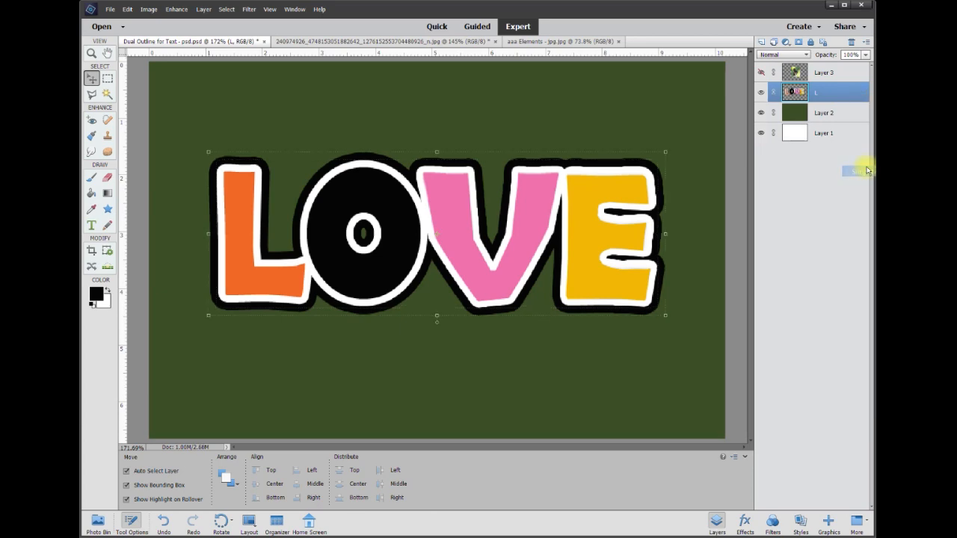
{"action": "mouse_move", "coordinate": [455, 210]}
{"action": "left_mouse_down"}
{"action": "mouse_move", "coordinate": [467, 250]}
{"action": "mouse_move", "coordinate": [456, 205]}
{"action": "left_mouse_up"}
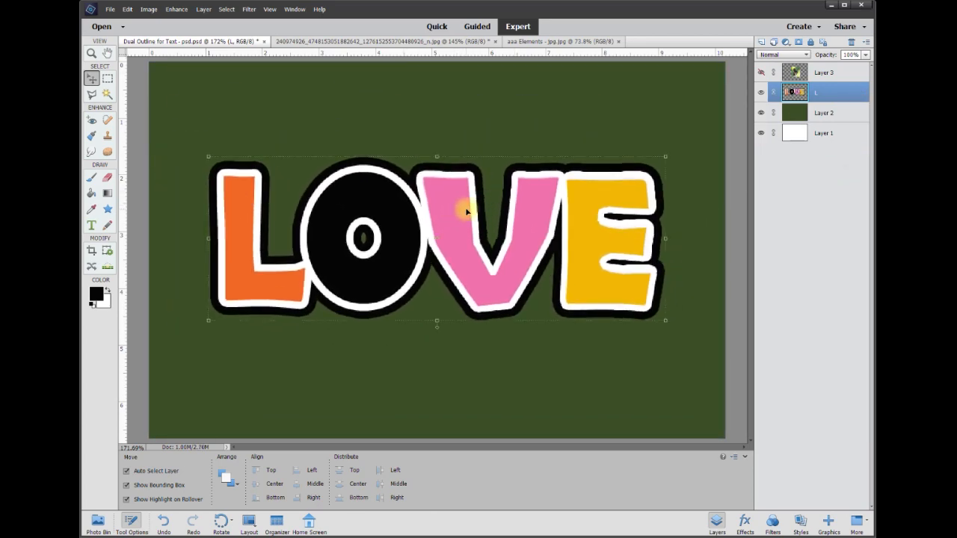
- Paint over the O's inner hole in black with a 50 px brush
{"action": "left_click", "coordinate": [92, 211]}
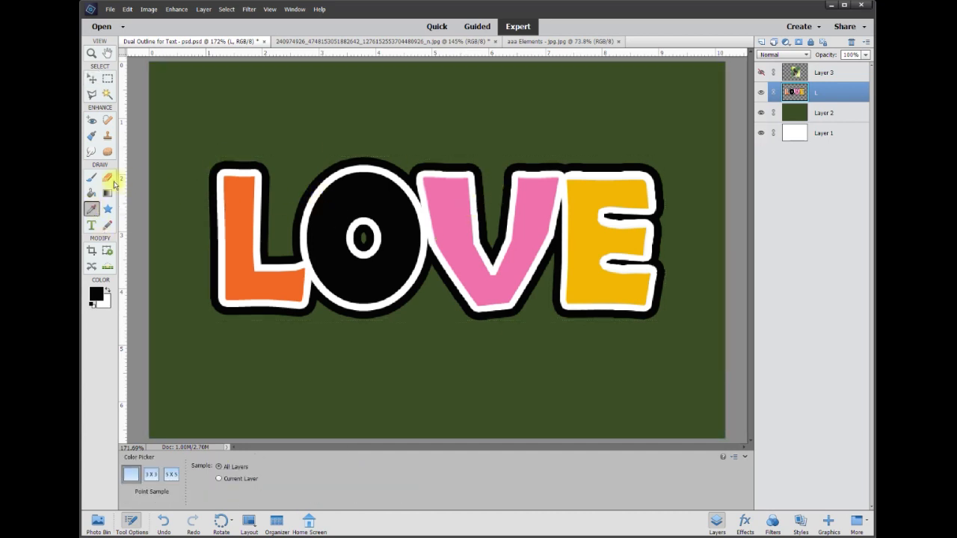
{"action": "left_click", "coordinate": [91, 180]}
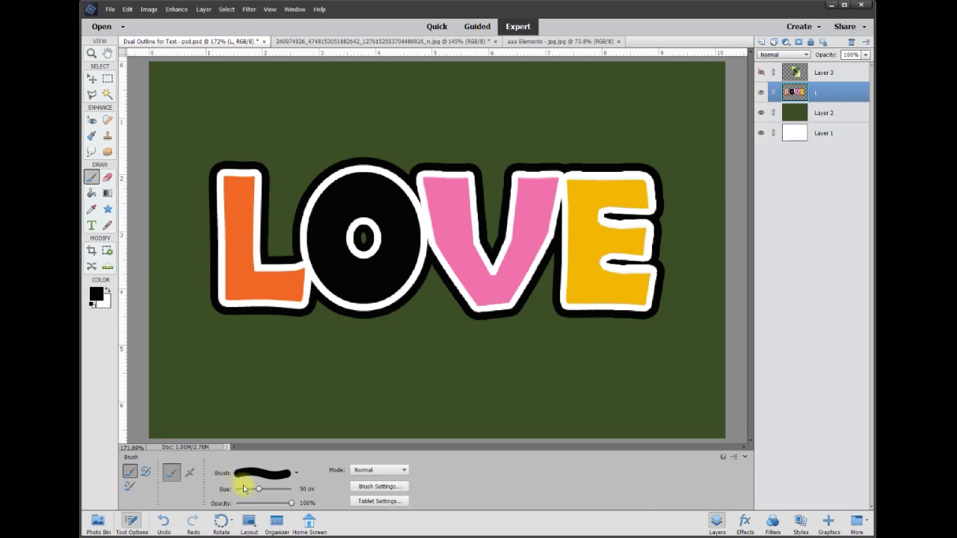
{"action": "mouse_move", "coordinate": [362, 220]}
{"action": "left_mouse_down"}
{"action": "mouse_move", "coordinate": [372, 244]}
{"action": "mouse_move", "coordinate": [371, 229]}
{"action": "mouse_move", "coordinate": [336, 206]}
{"action": "mouse_move", "coordinate": [351, 227]}
{"action": "left_mouse_up"}
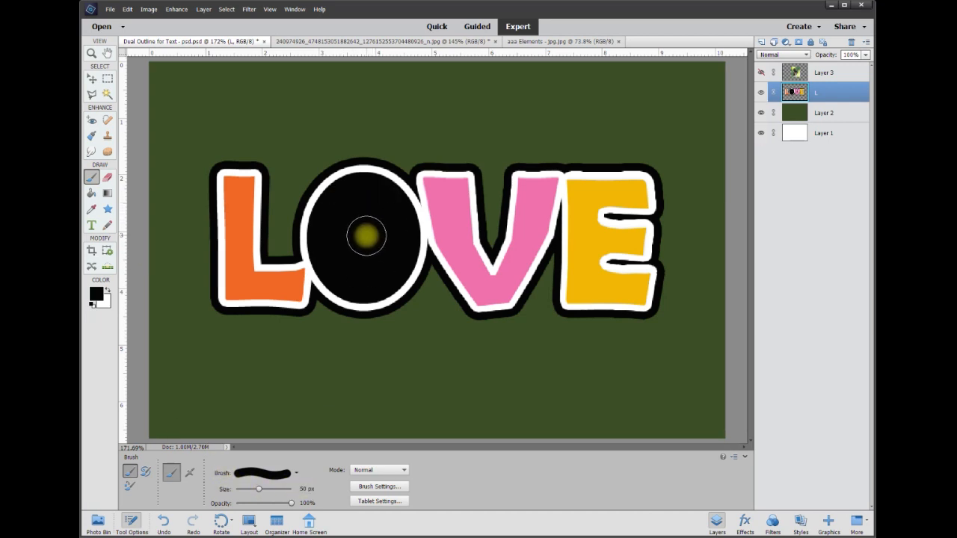
- Select the black interior of the O with the Magic Wand, delete it and deselect
{"action": "left_click", "coordinate": [107, 94]}
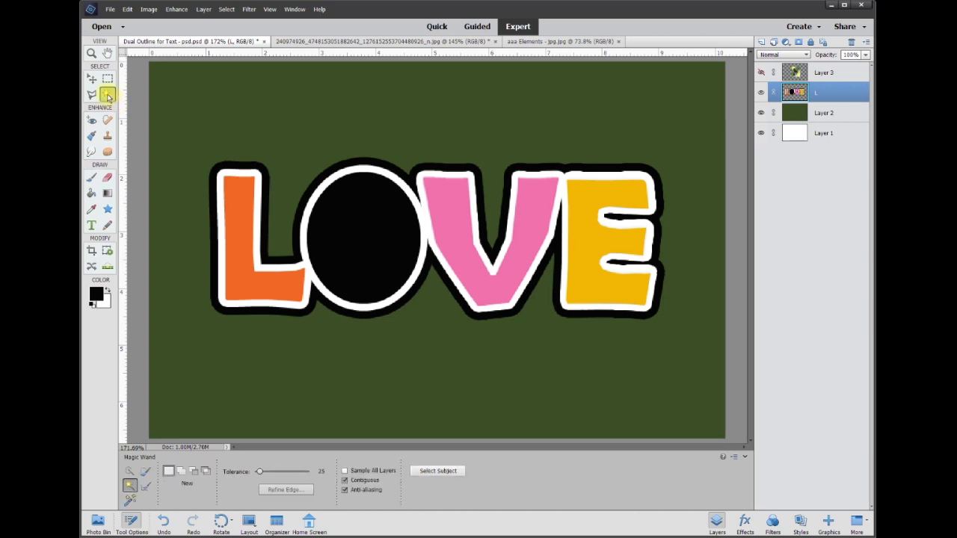
{"action": "left_click", "coordinate": [363, 228]}
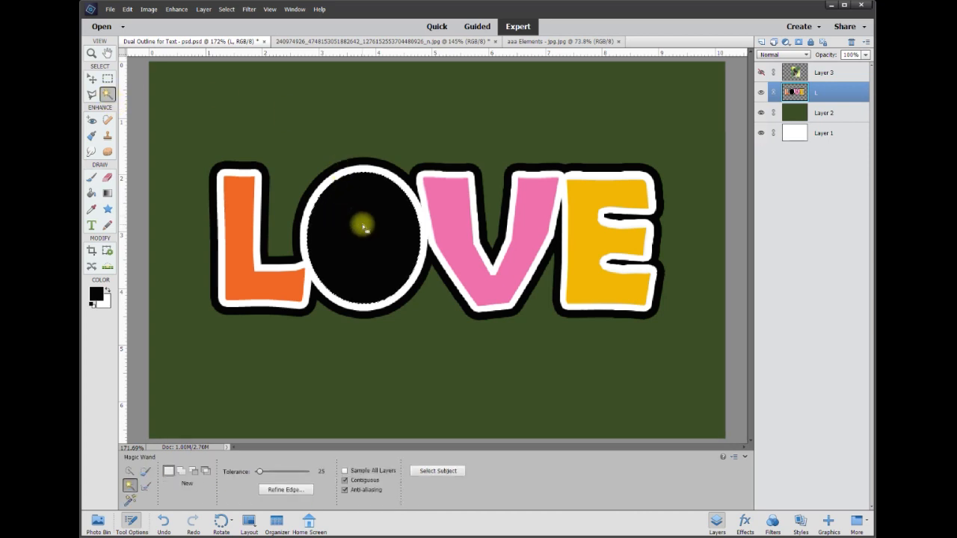
{"action": "key", "text": "Delete"}
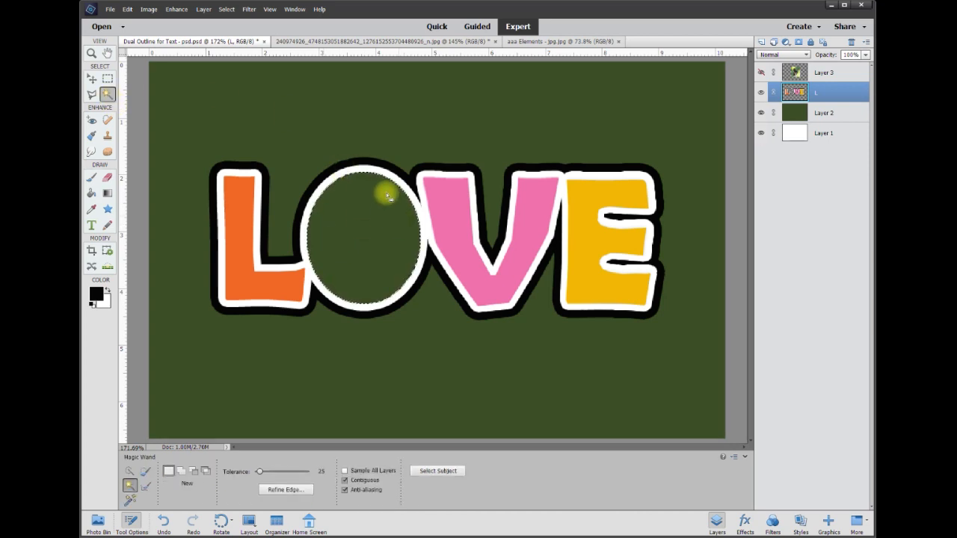
{"action": "key", "text": "ctrl+d"}
- Show the dog photo Layer 3, move it over the O and place it beneath the LOVE layer
{"action": "left_click", "coordinate": [91, 78]}
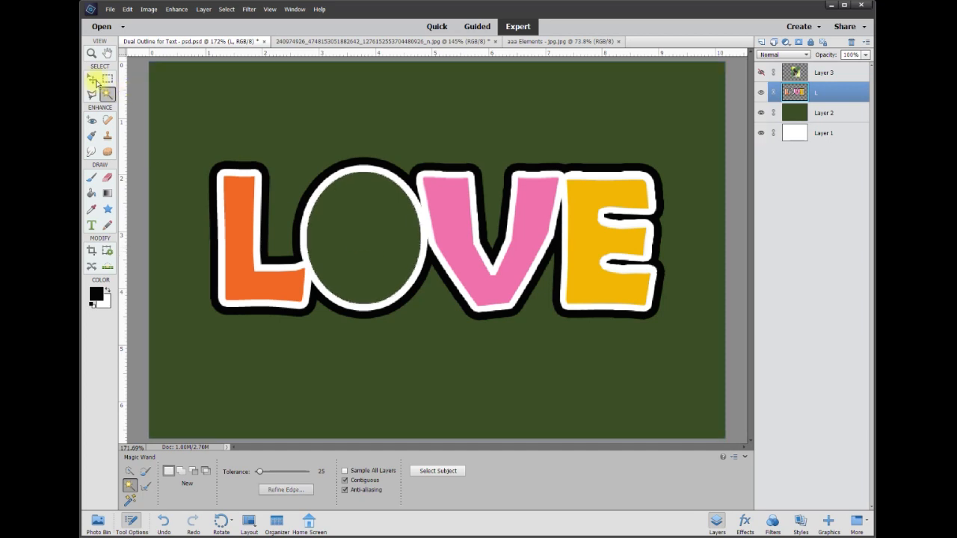
{"action": "mouse_move", "coordinate": [438, 207]}
{"action": "left_mouse_down"}
{"action": "mouse_move", "coordinate": [437, 180]}
{"action": "mouse_move", "coordinate": [446, 224]}
{"action": "left_mouse_up"}
{"action": "left_click", "coordinate": [762, 73]}
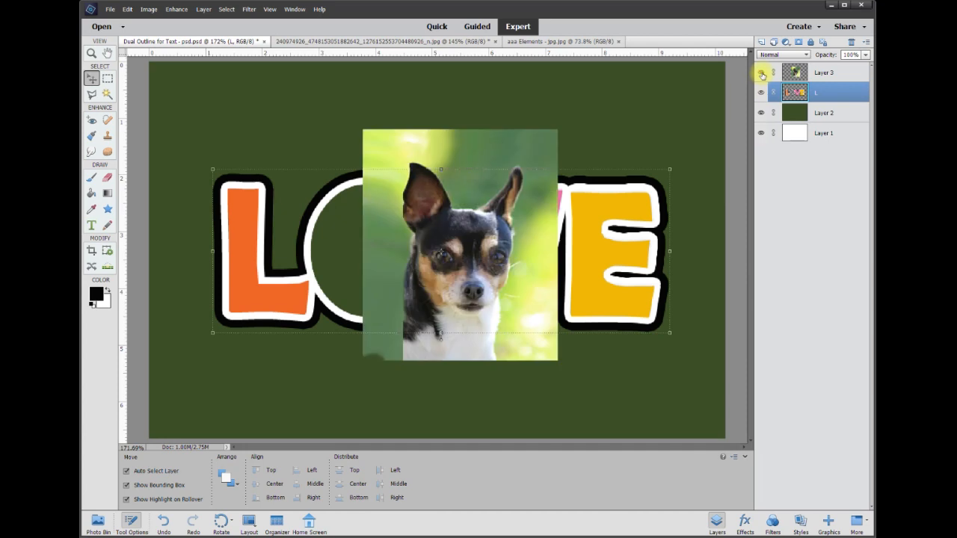
{"action": "left_click_drag", "start_coordinate": [479, 254], "coordinate": [402, 247]}
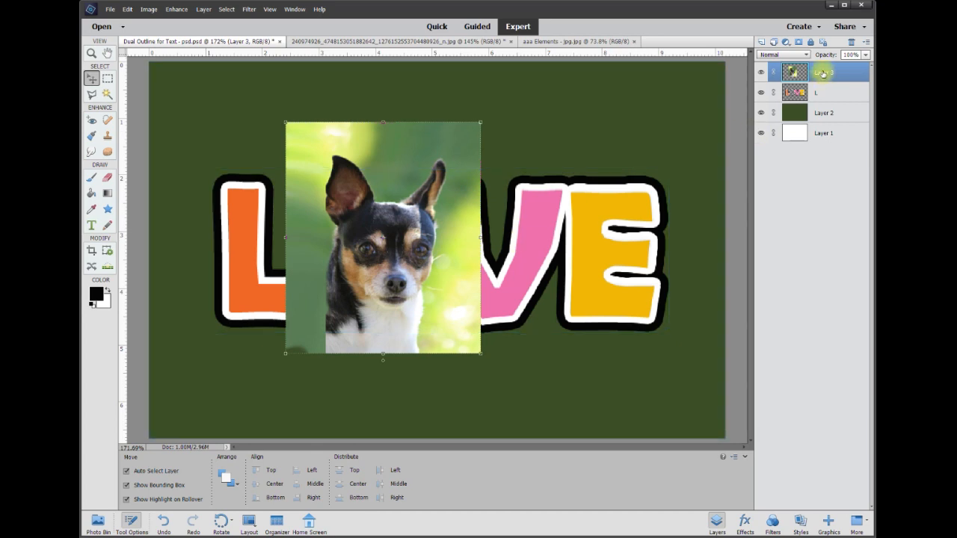
{"action": "left_click_drag", "start_coordinate": [823, 78], "coordinate": [823, 97]}
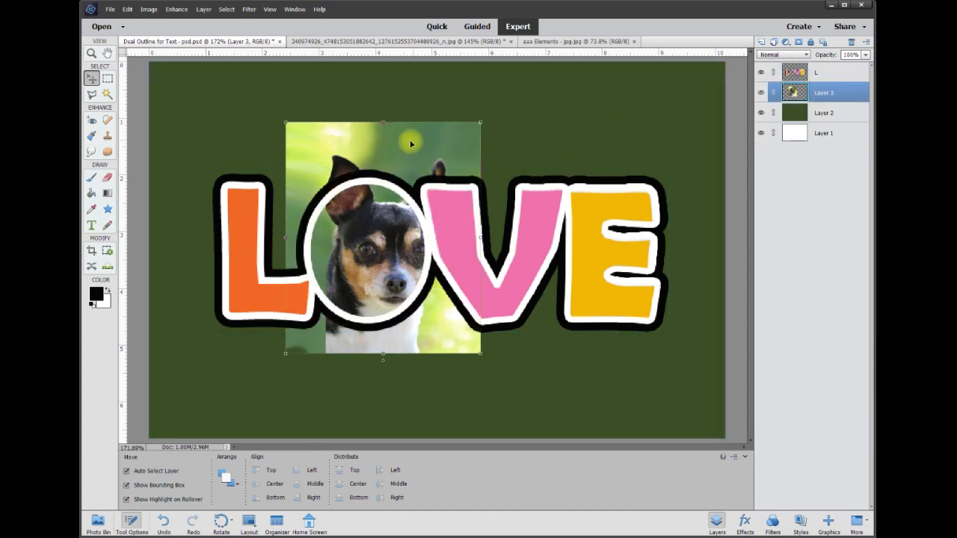
- Scale the dog photo to about 63% and position the dog's face inside the O
{"action": "left_click_drag", "start_coordinate": [412, 152], "coordinate": [393, 150]}
{"action": "left_click_drag", "start_coordinate": [460, 119], "coordinate": [404, 163]}
{"action": "left_click_drag", "start_coordinate": [374, 242], "coordinate": [393, 242]}
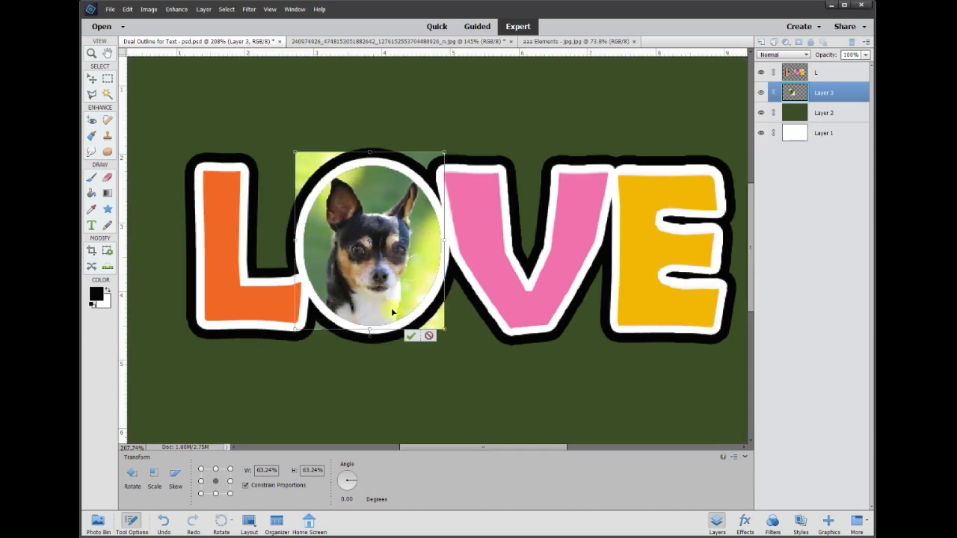
{"action": "left_click", "coordinate": [411, 337]}
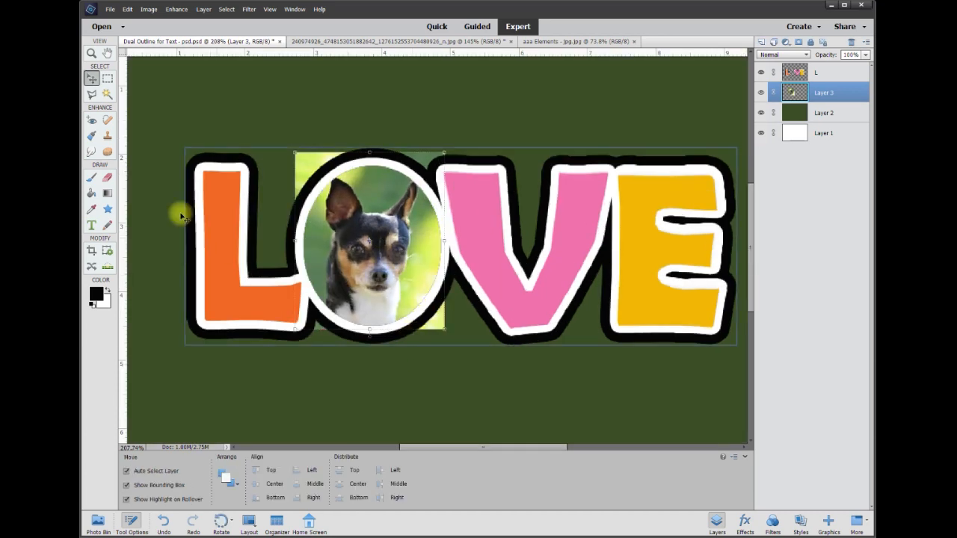
- Trace around the O's outline with the Polygonal Lasso, invert the selection, delete the photo's excess outside the O and deselect
{"action": "left_click", "coordinate": [92, 96]}
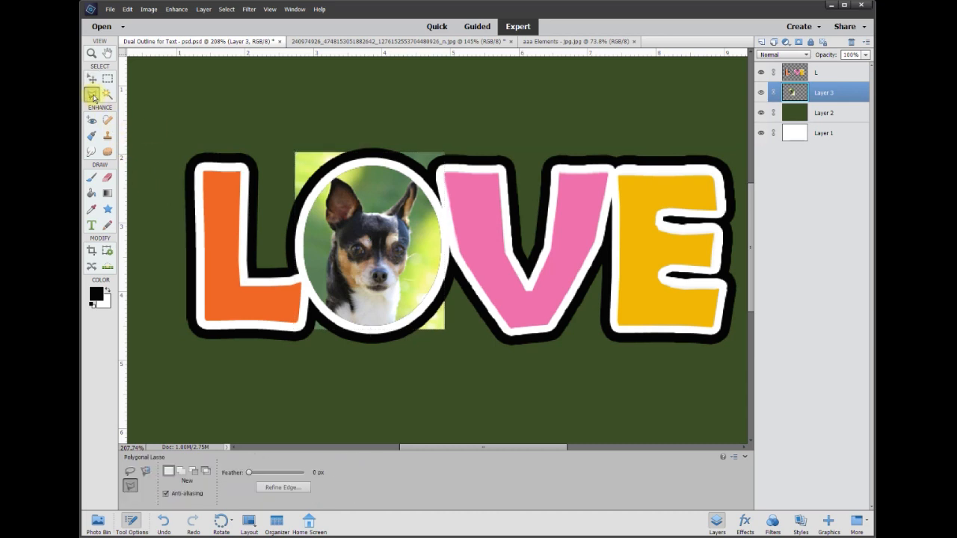
{"action": "left_click", "coordinate": [334, 168]}
{"action": "left_click", "coordinate": [379, 158]}
{"action": "left_click", "coordinate": [418, 176]}
{"action": "left_click", "coordinate": [447, 224]}
{"action": "left_click", "coordinate": [447, 275]}
{"action": "left_click", "coordinate": [424, 321]}
{"action": "left_click", "coordinate": [370, 335]}
{"action": "left_click", "coordinate": [325, 323]}
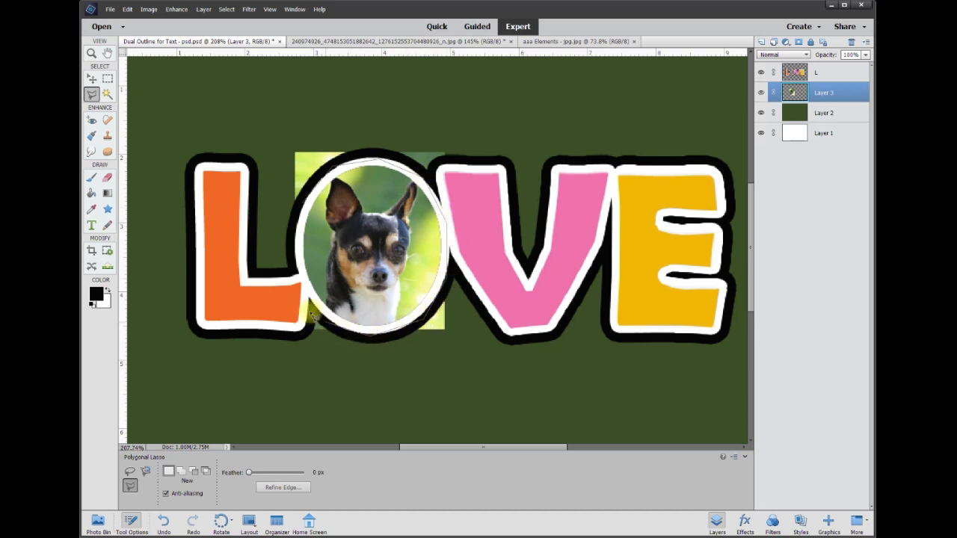
{"action": "double_click", "coordinate": [299, 230]}
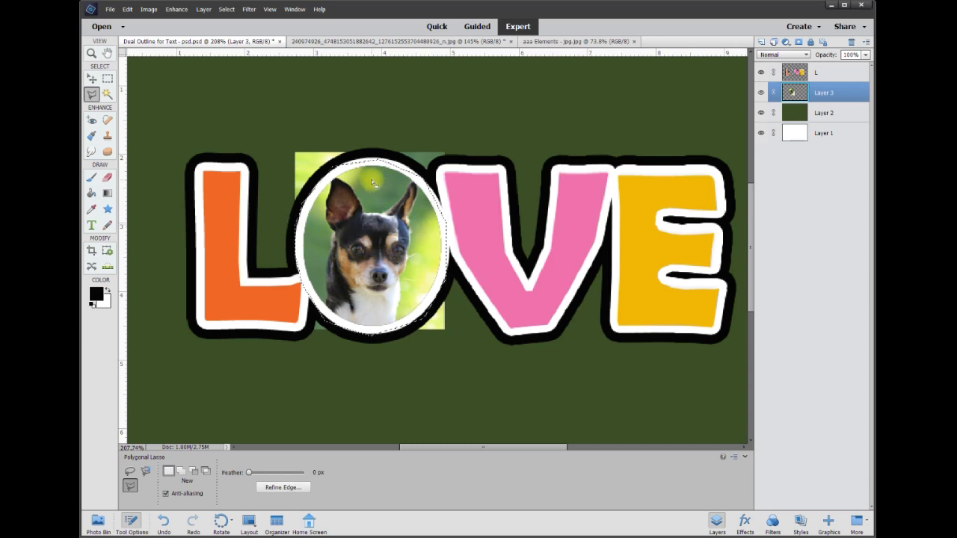
{"action": "right_click", "coordinate": [375, 216]}
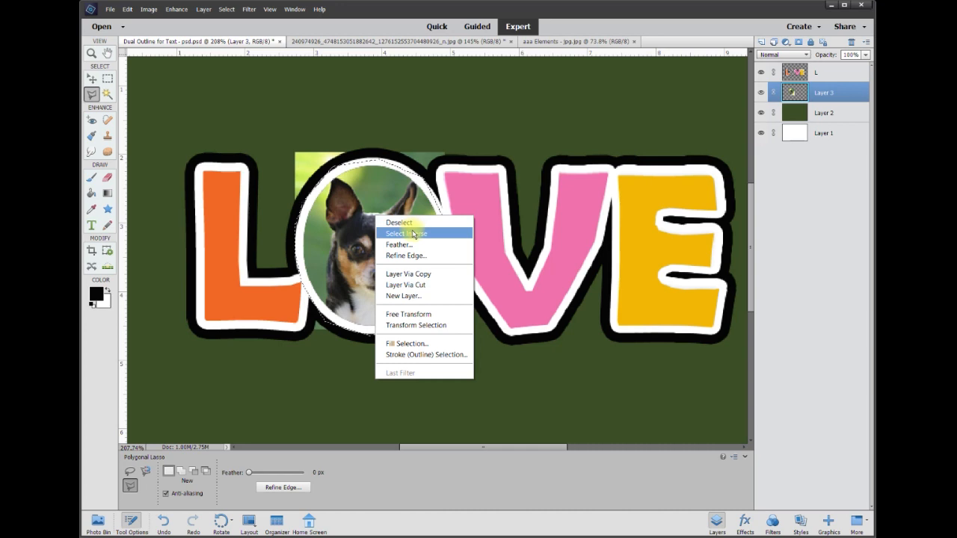
{"action": "left_click", "coordinate": [413, 234]}
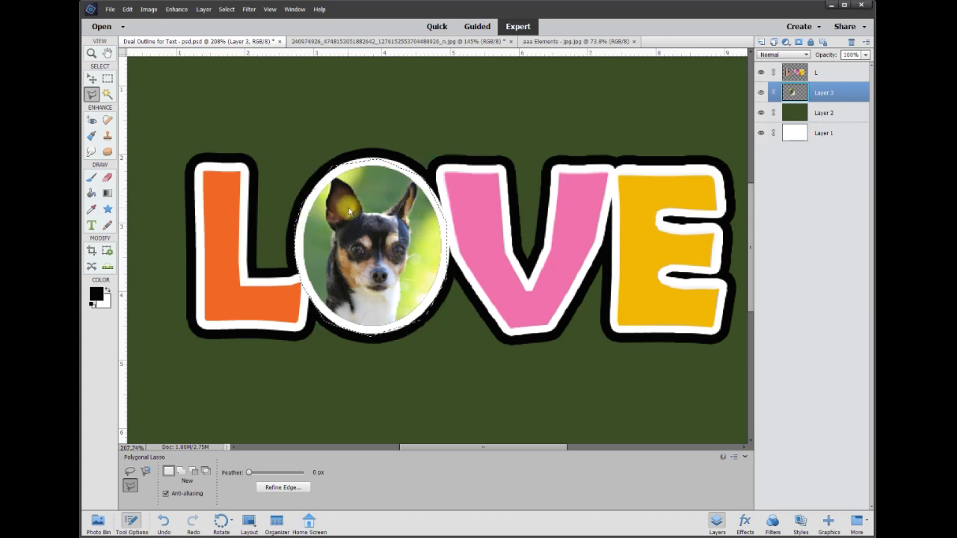
{"action": "key", "text": "ctrl+d"}
- Fit the document on screen and compare it with the mug reference photo in its tab
{"action": "left_click", "coordinate": [91, 79]}
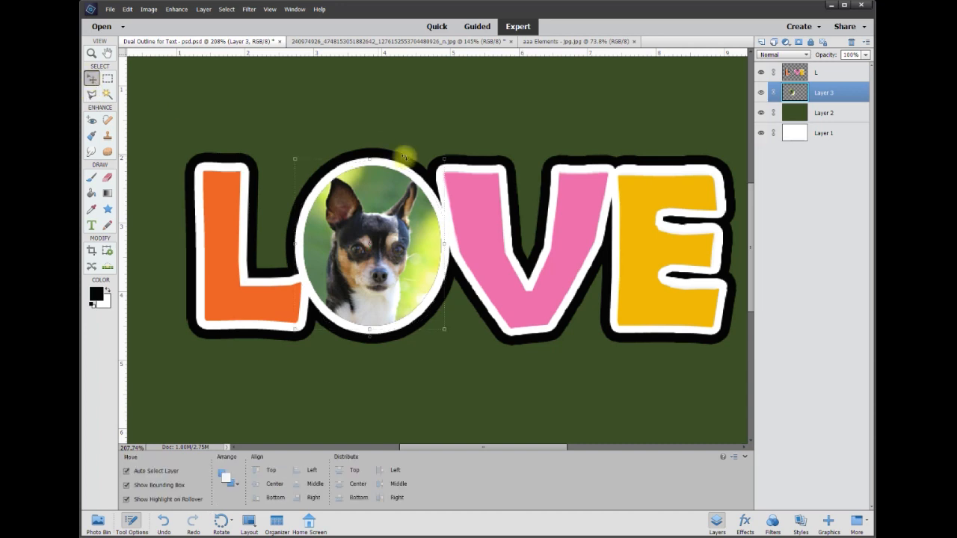
{"action": "key", "text": "ctrl+0"}
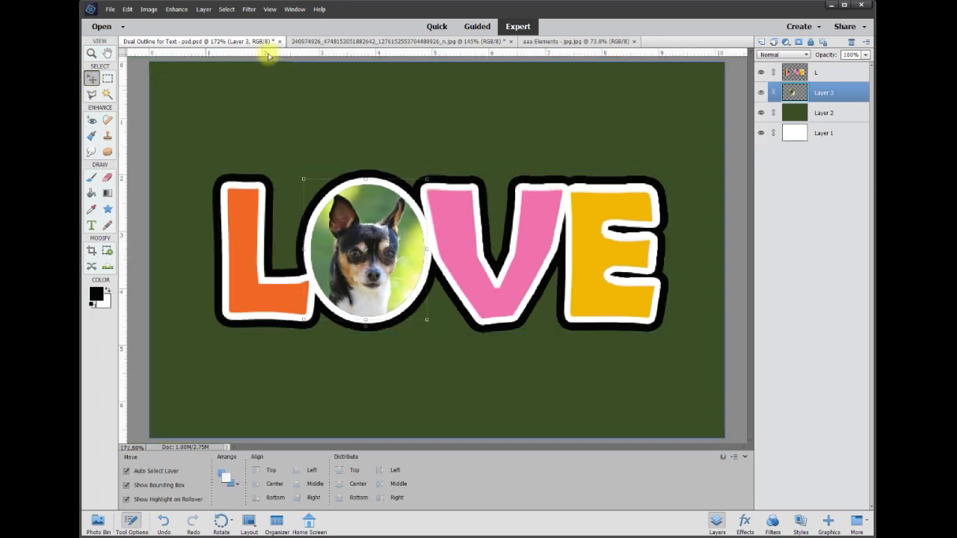
{"action": "left_click", "coordinate": [329, 42]}
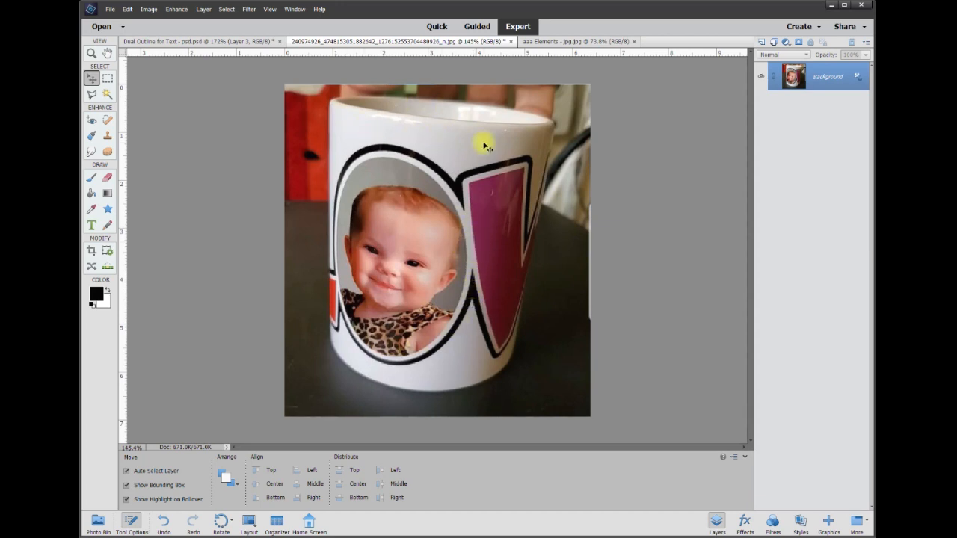
{"action": "left_click", "coordinate": [229, 42]}
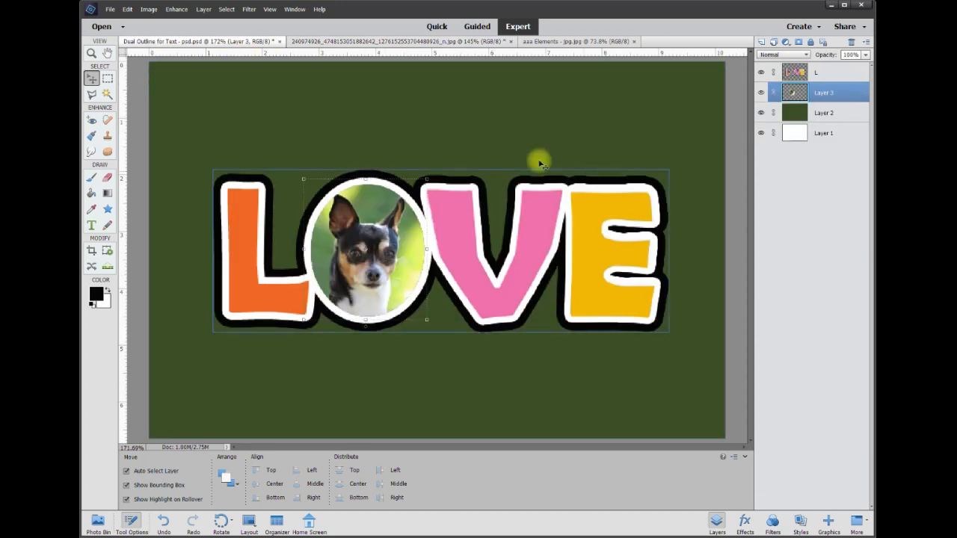
- Select the dark green background Layer 2 and hide it to show the design on white
{"action": "left_click", "coordinate": [460, 145]}
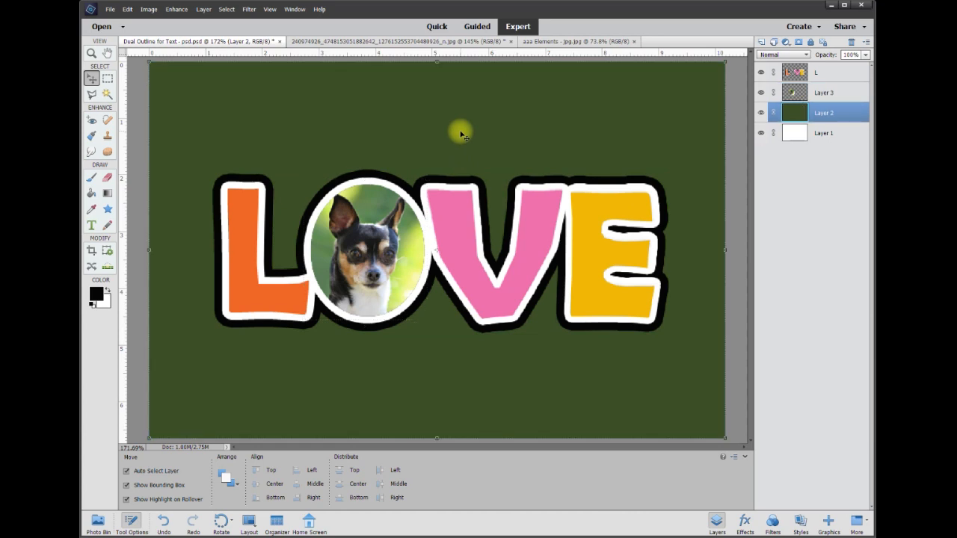
{"action": "left_click", "coordinate": [762, 113]}
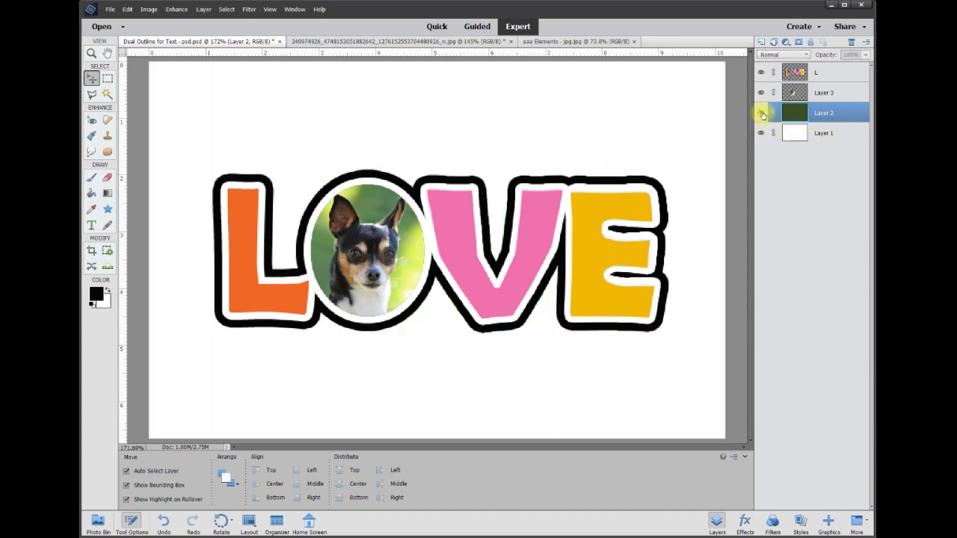